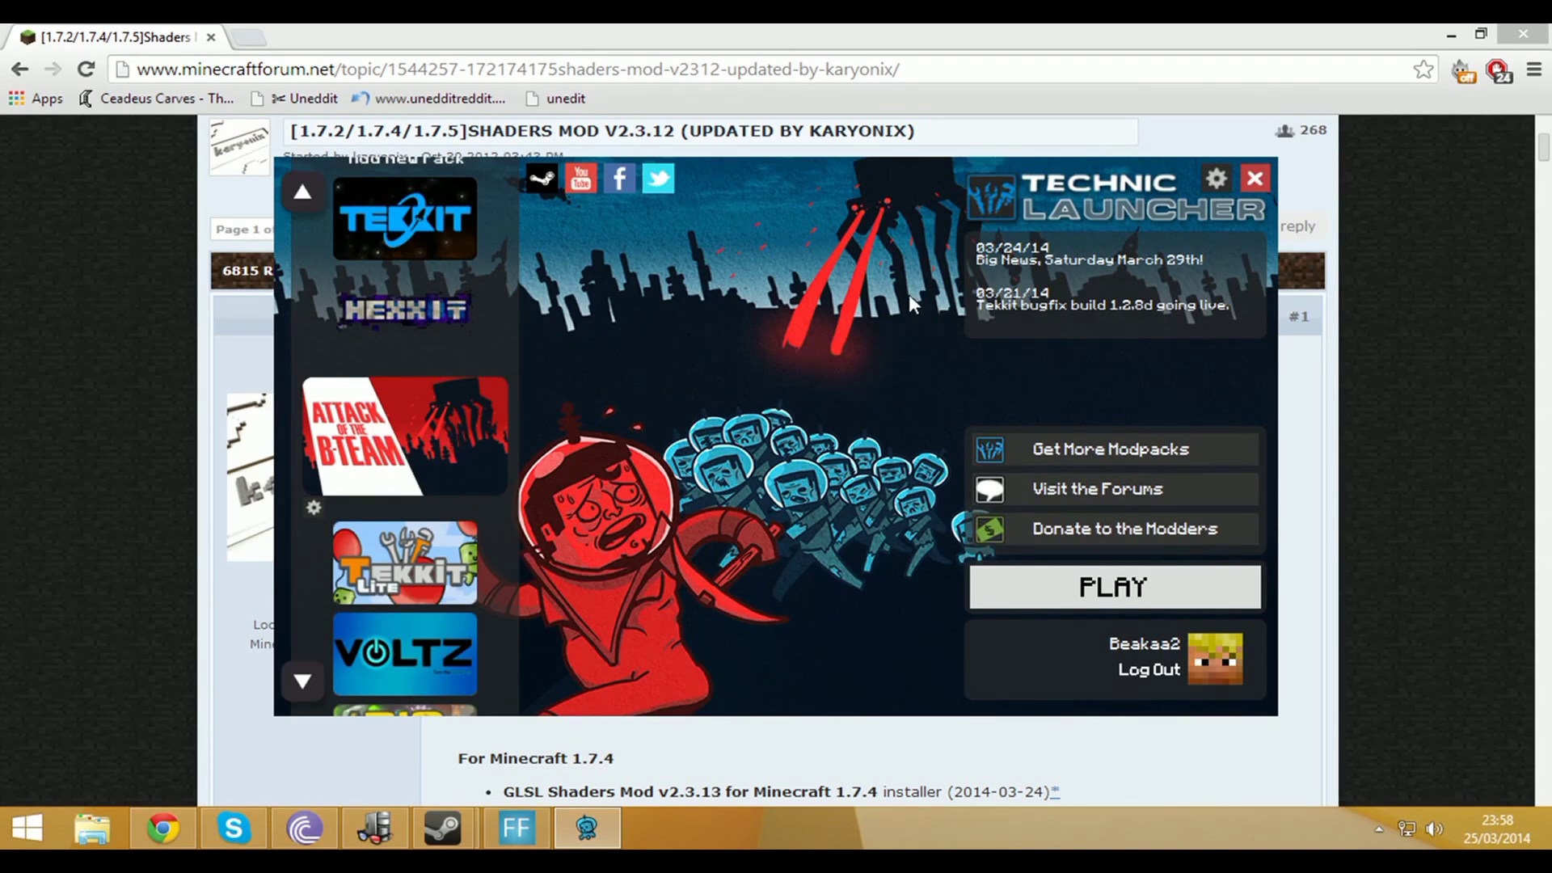
# - Launch the Attack of the B-Team modpack
pyautogui.click(1109, 605)
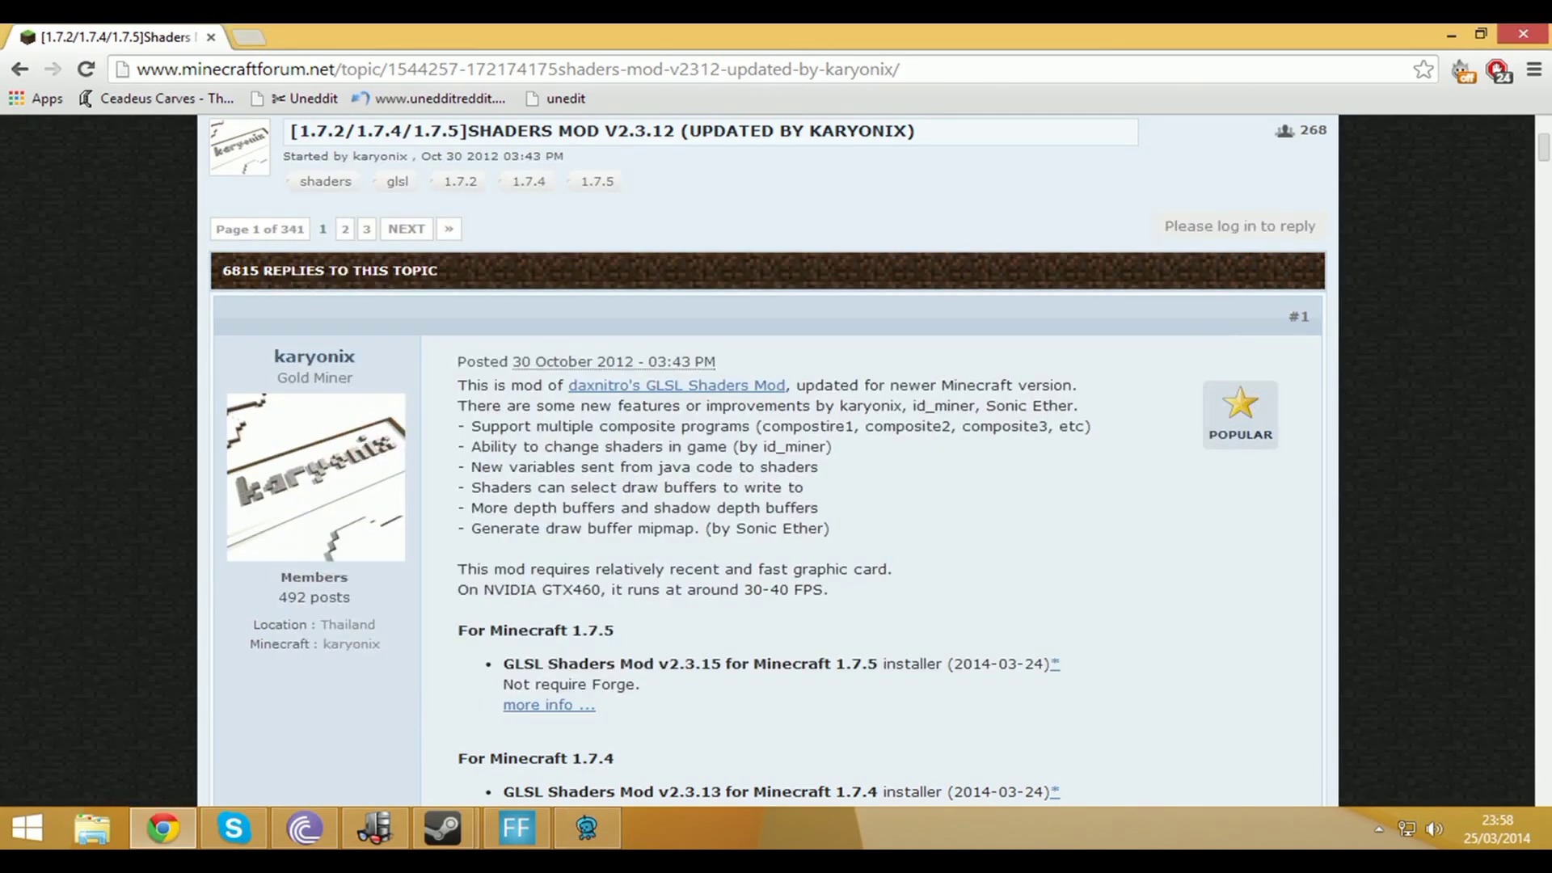
# - Read the requirements for the Minecraft 1.6.4 version of the GLSL Shaders Mod in the forum post and bring up the Minecraft window
pyautogui.scroll(1, 525, 182)
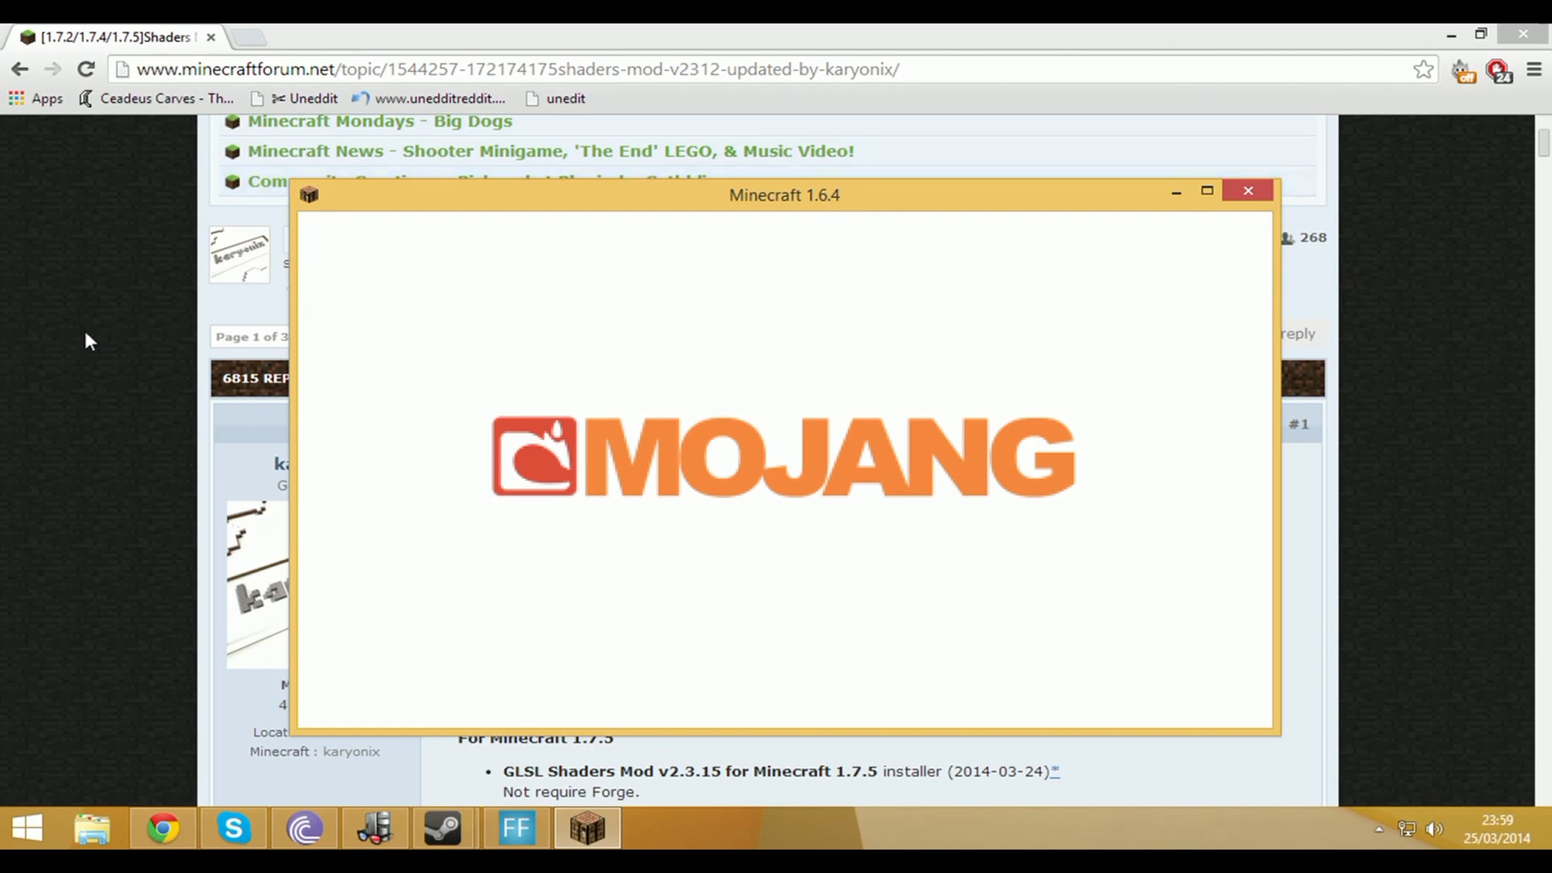
pyautogui.scroll(-3, 597, 545)
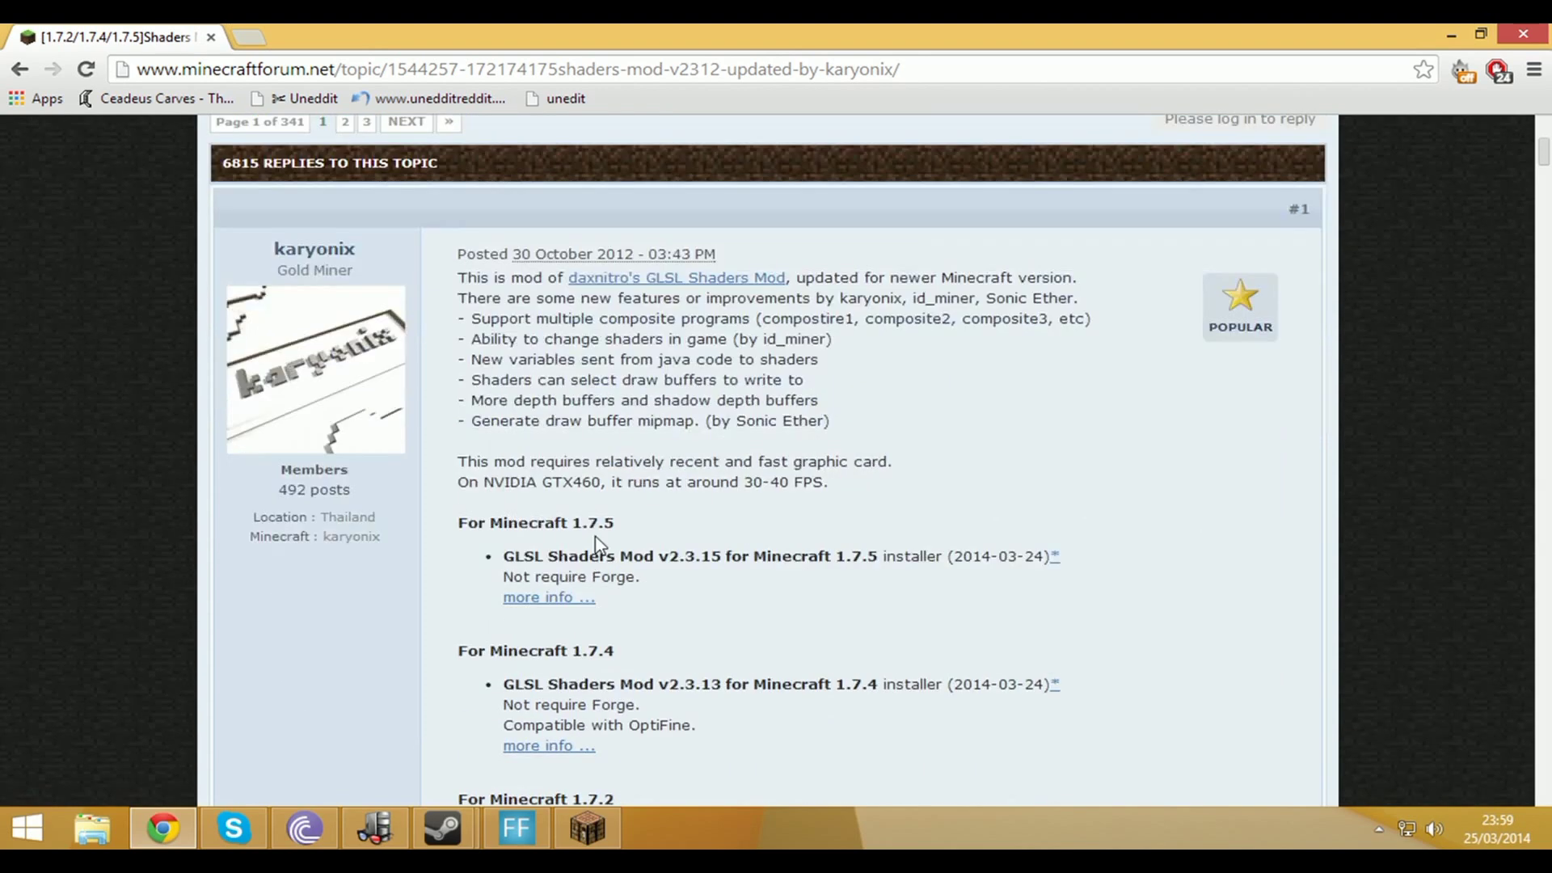
pyautogui.scroll(3, 283, 204)
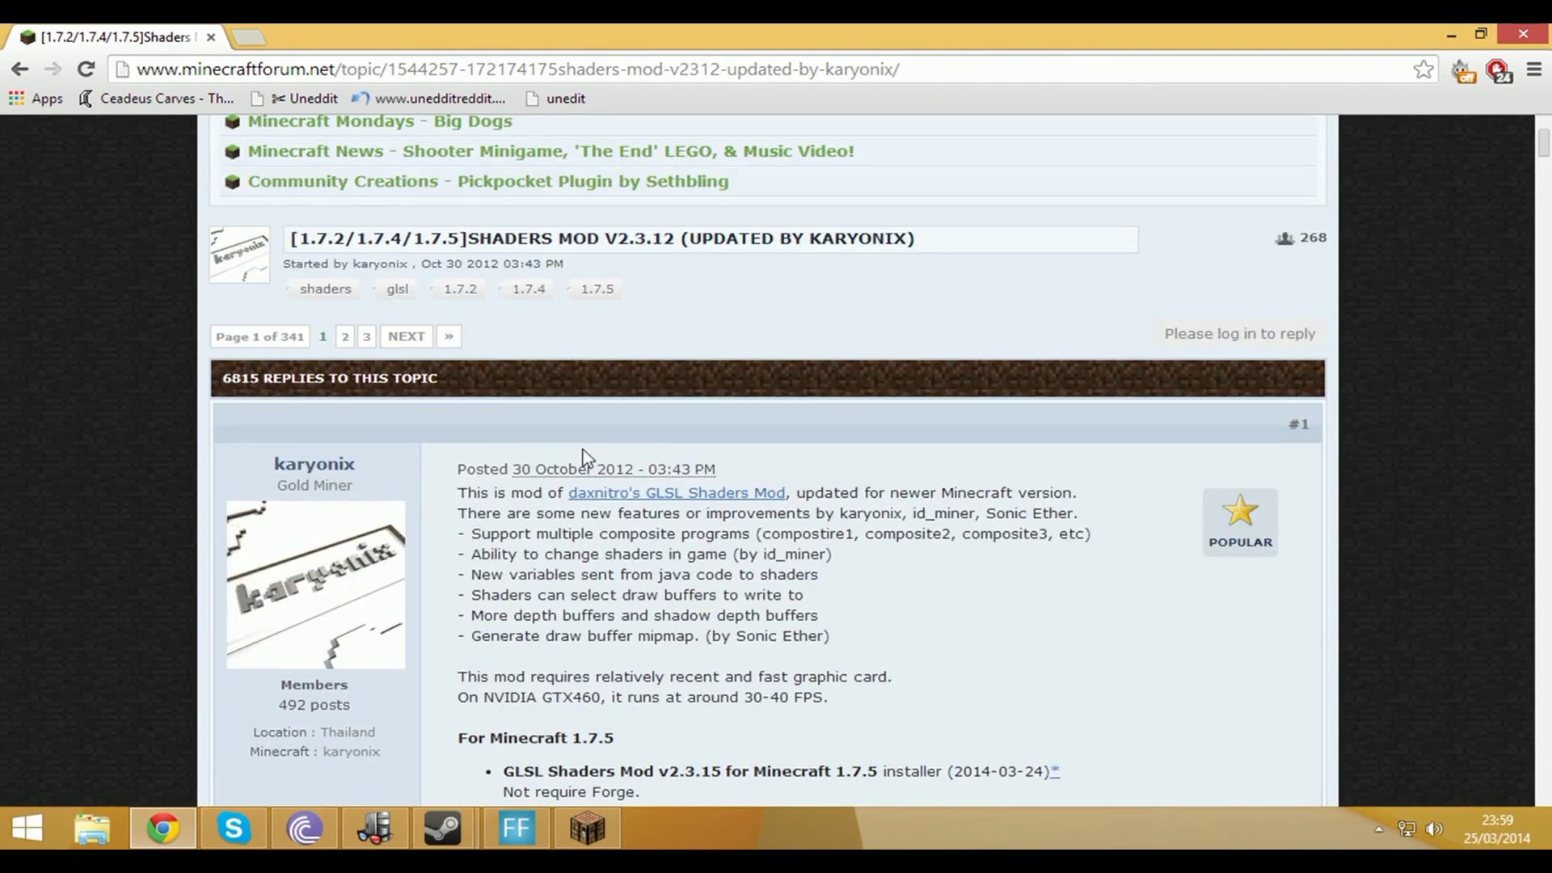
pyautogui.scroll(-12, 583, 450)
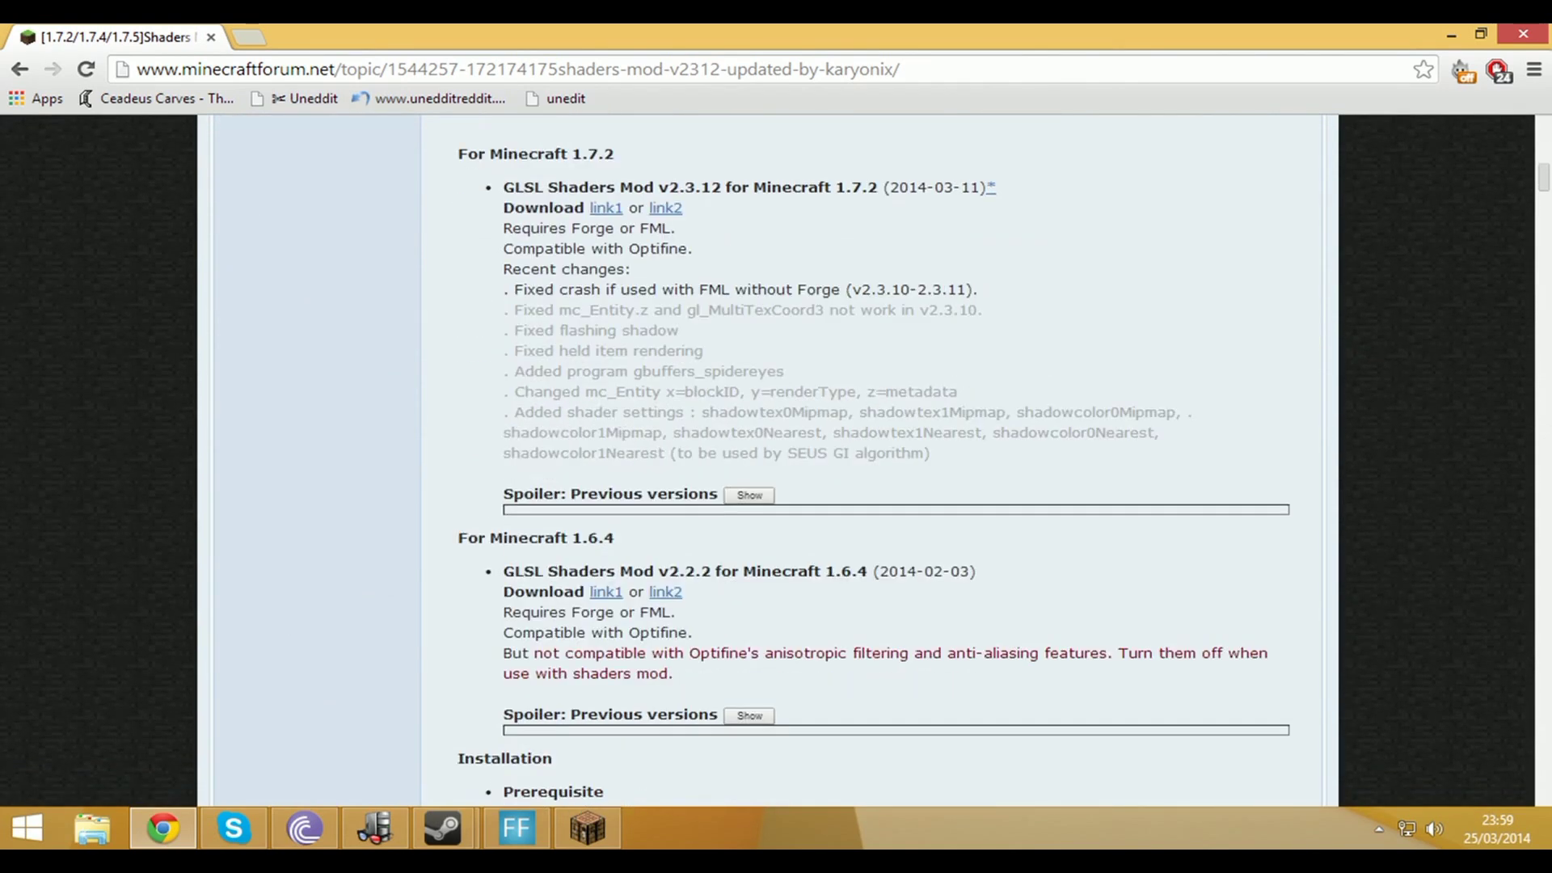
pyautogui.scroll(-2, 873, 460)
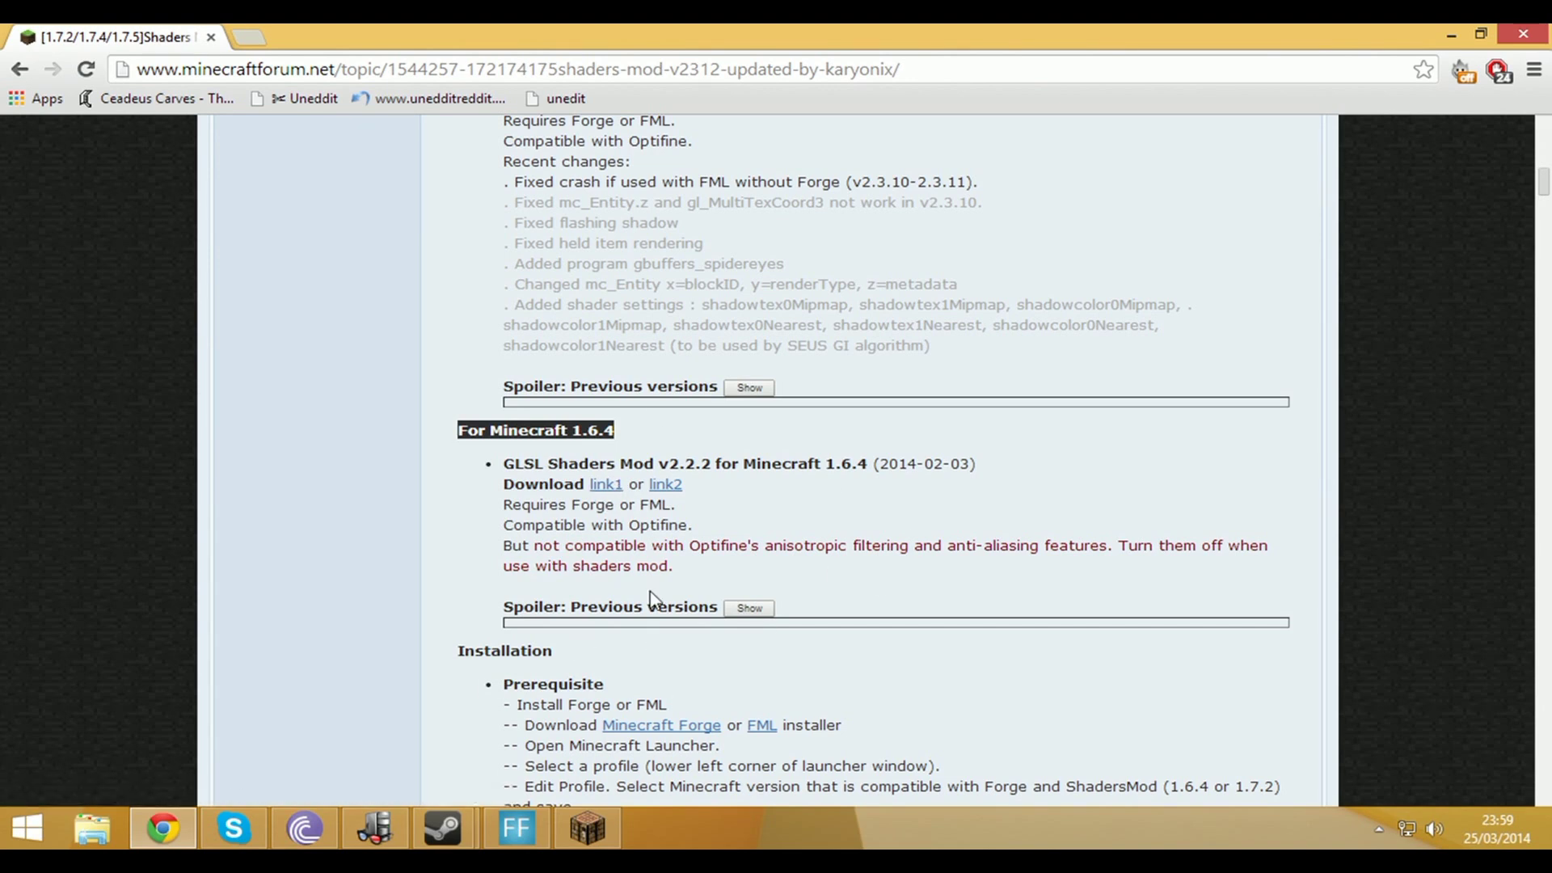
pyautogui.moveTo(501, 505); pyautogui.dragTo(692, 514)
pyautogui.click(692, 512)
pyautogui.click(597, 824)
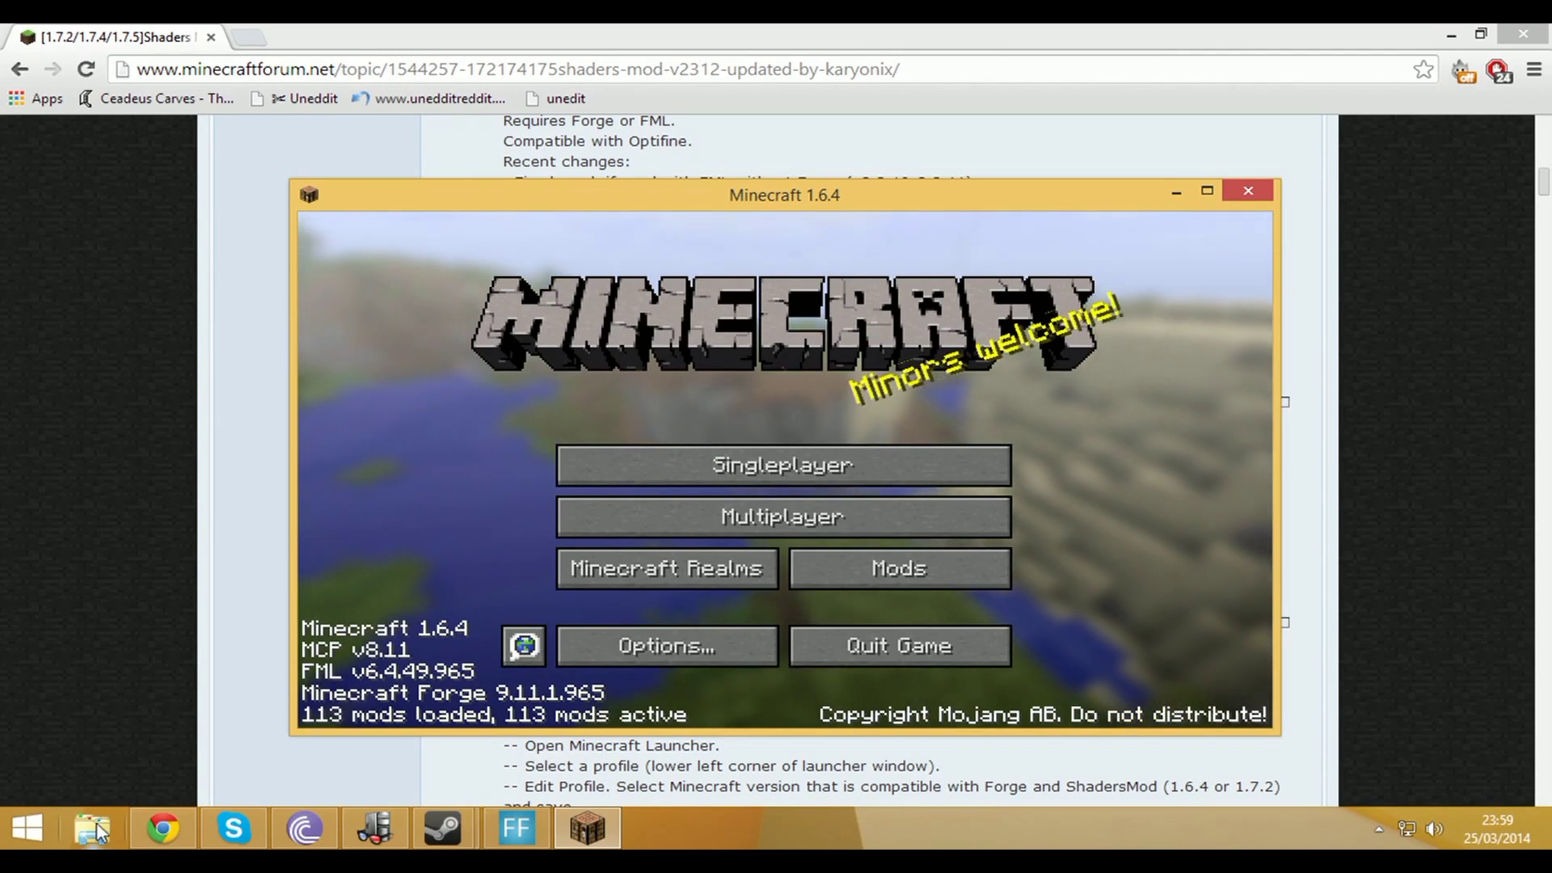
# - Open the %appdata% folder in a new File Explorer window
pyautogui.press('super+e')
pyautogui.click(916, 110)
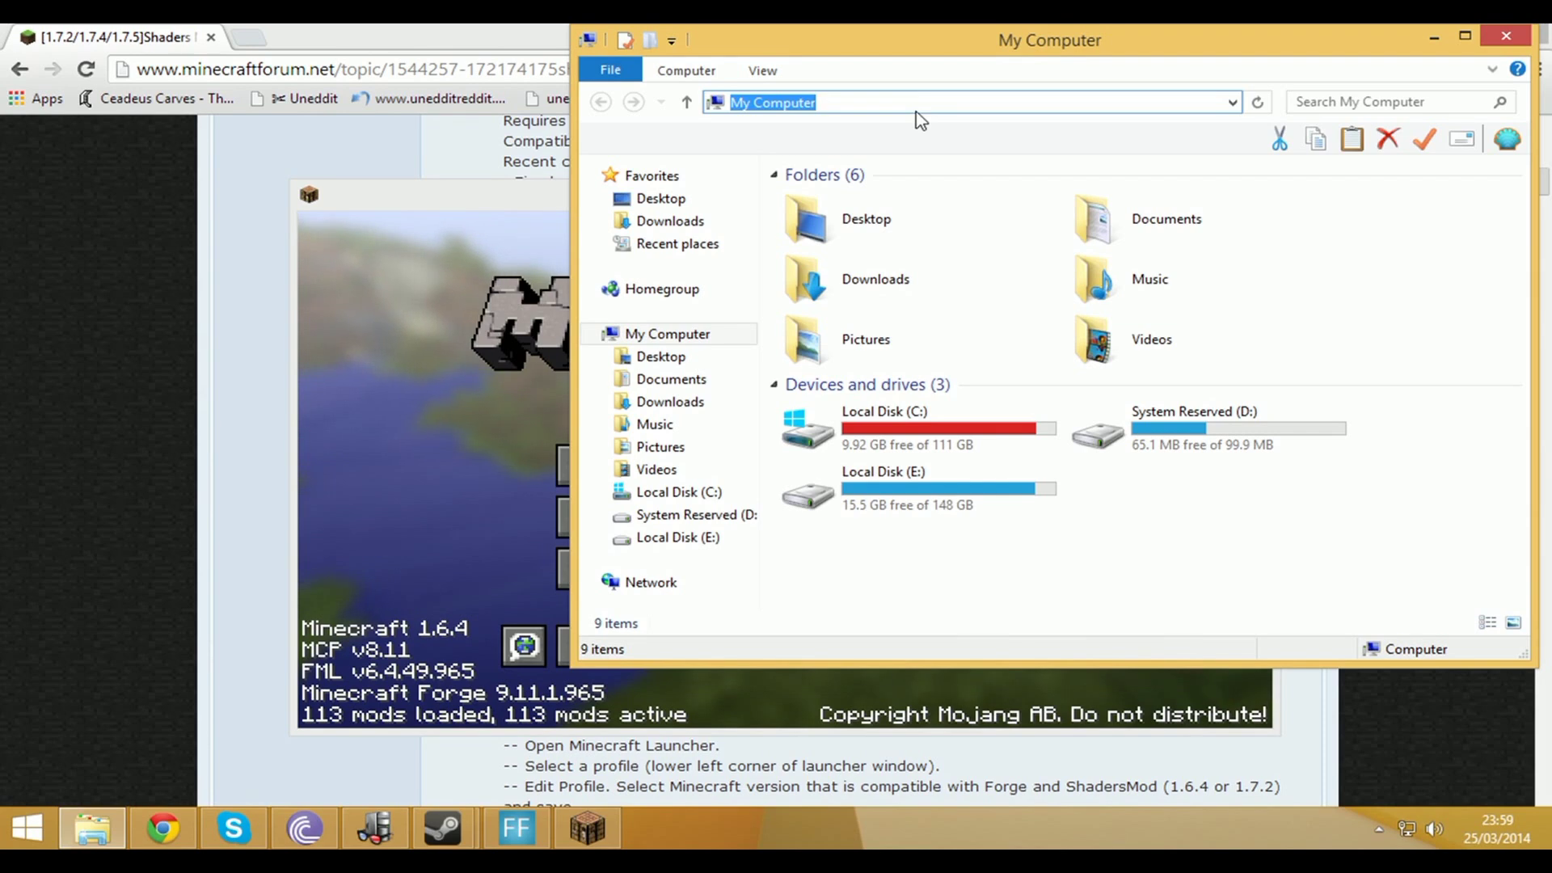
pyautogui.write('%')
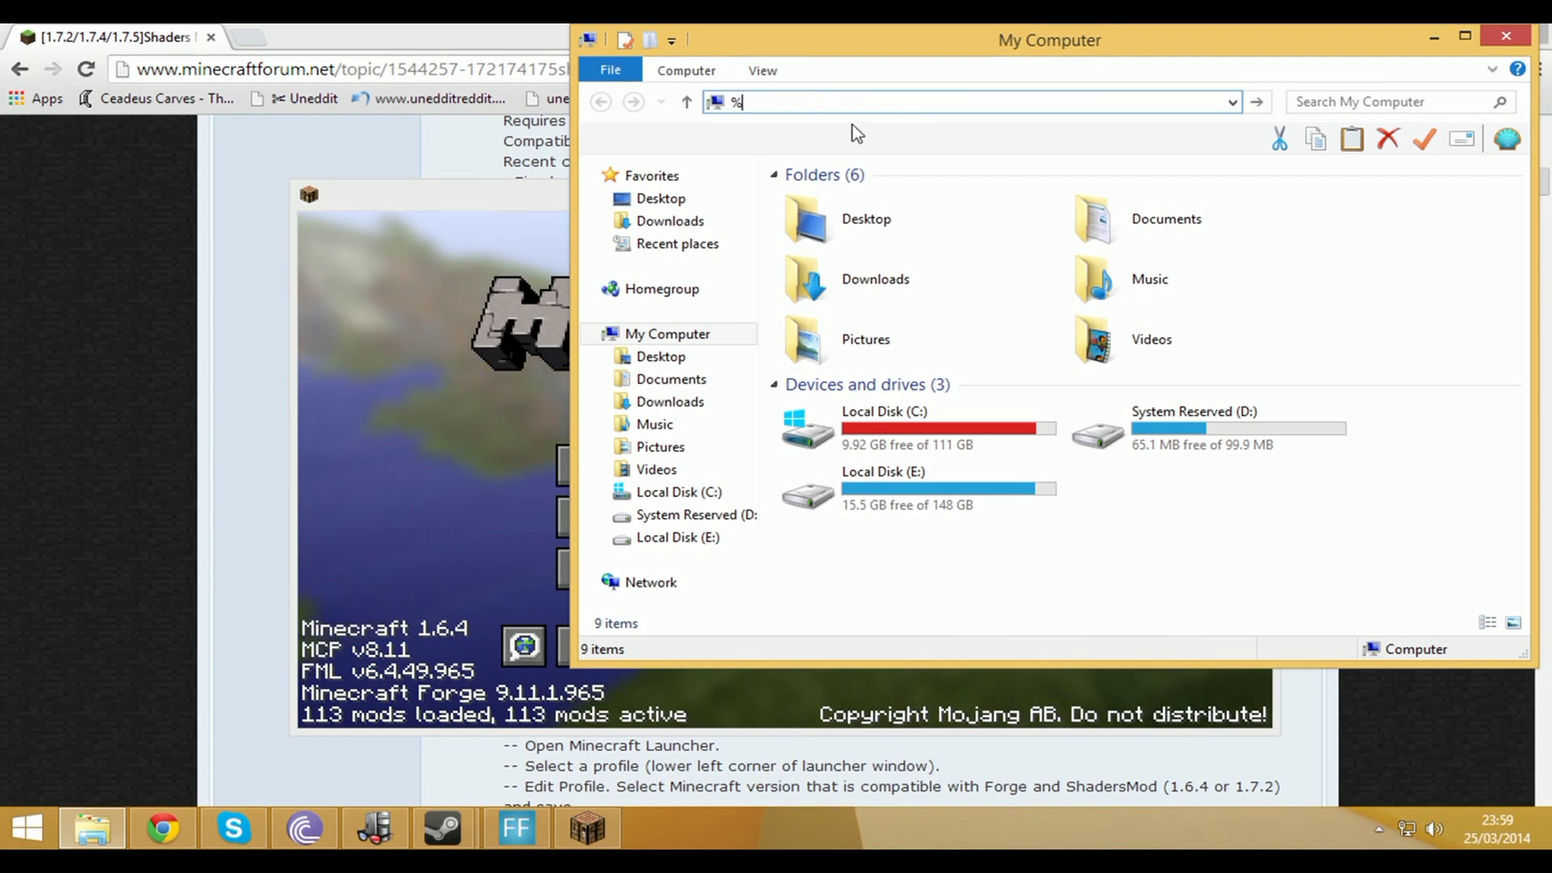
pyautogui.write('appdata%')
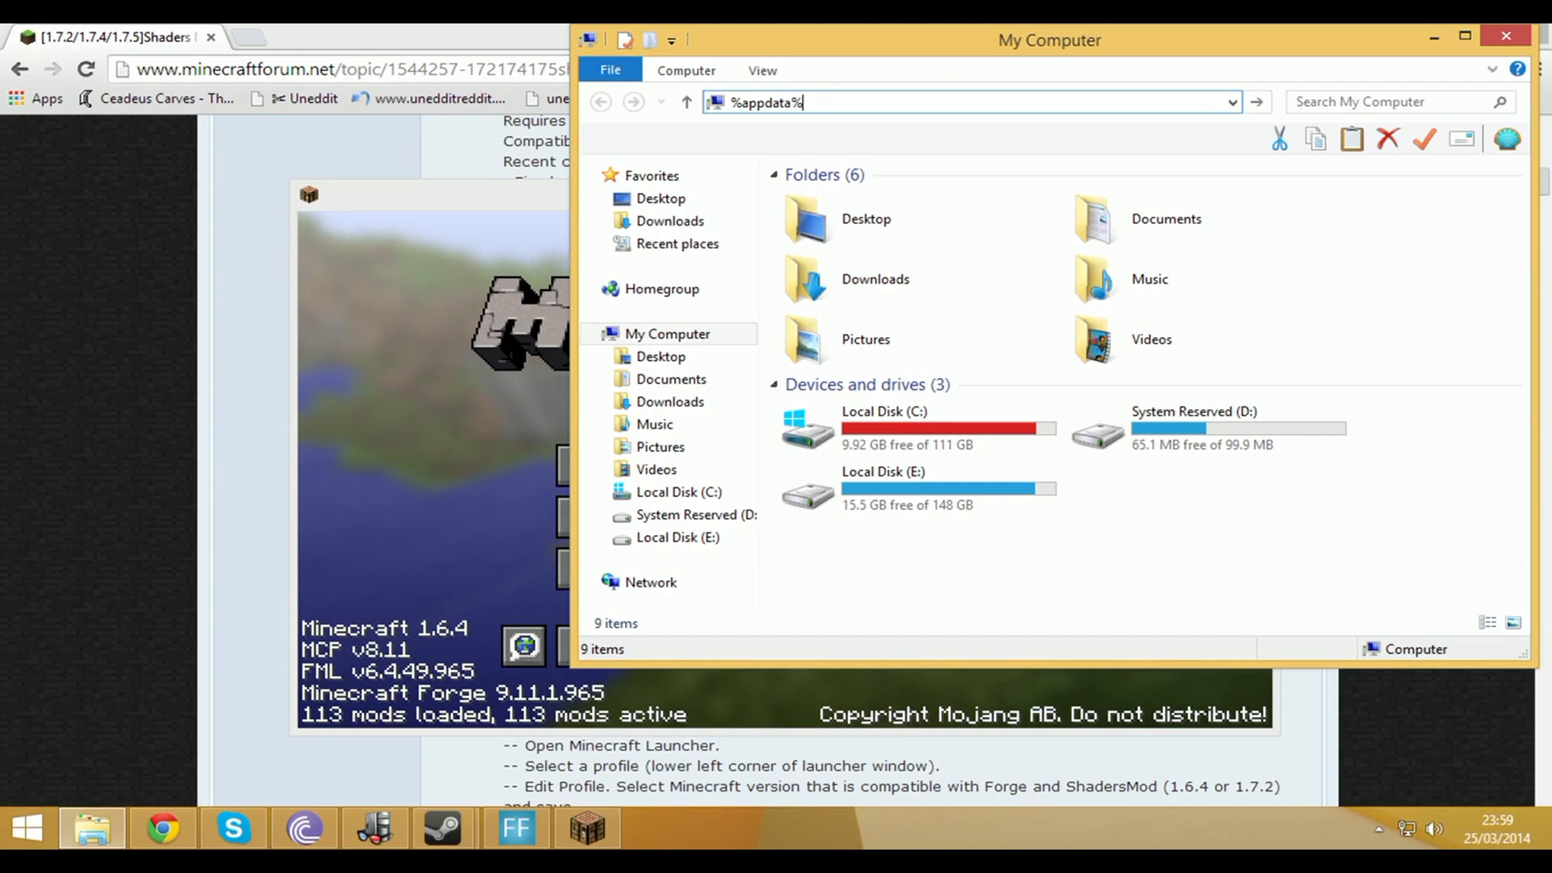
pyautogui.press('Return')
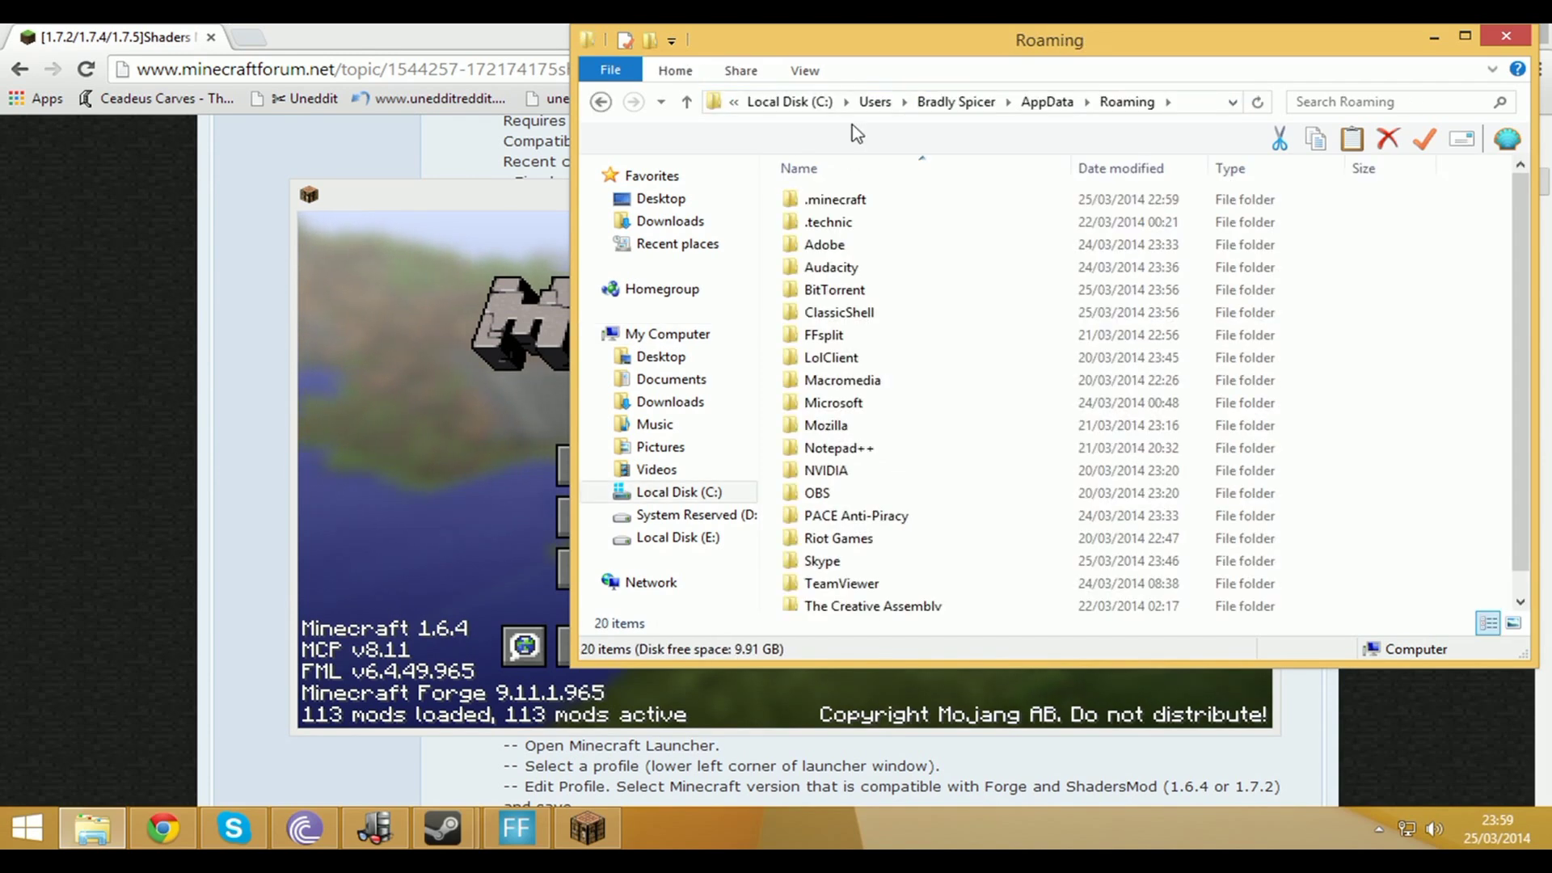
# - Examine the mods folder inside .minecraft and return to the Roaming folder
pyautogui.doubleClick(831, 208)
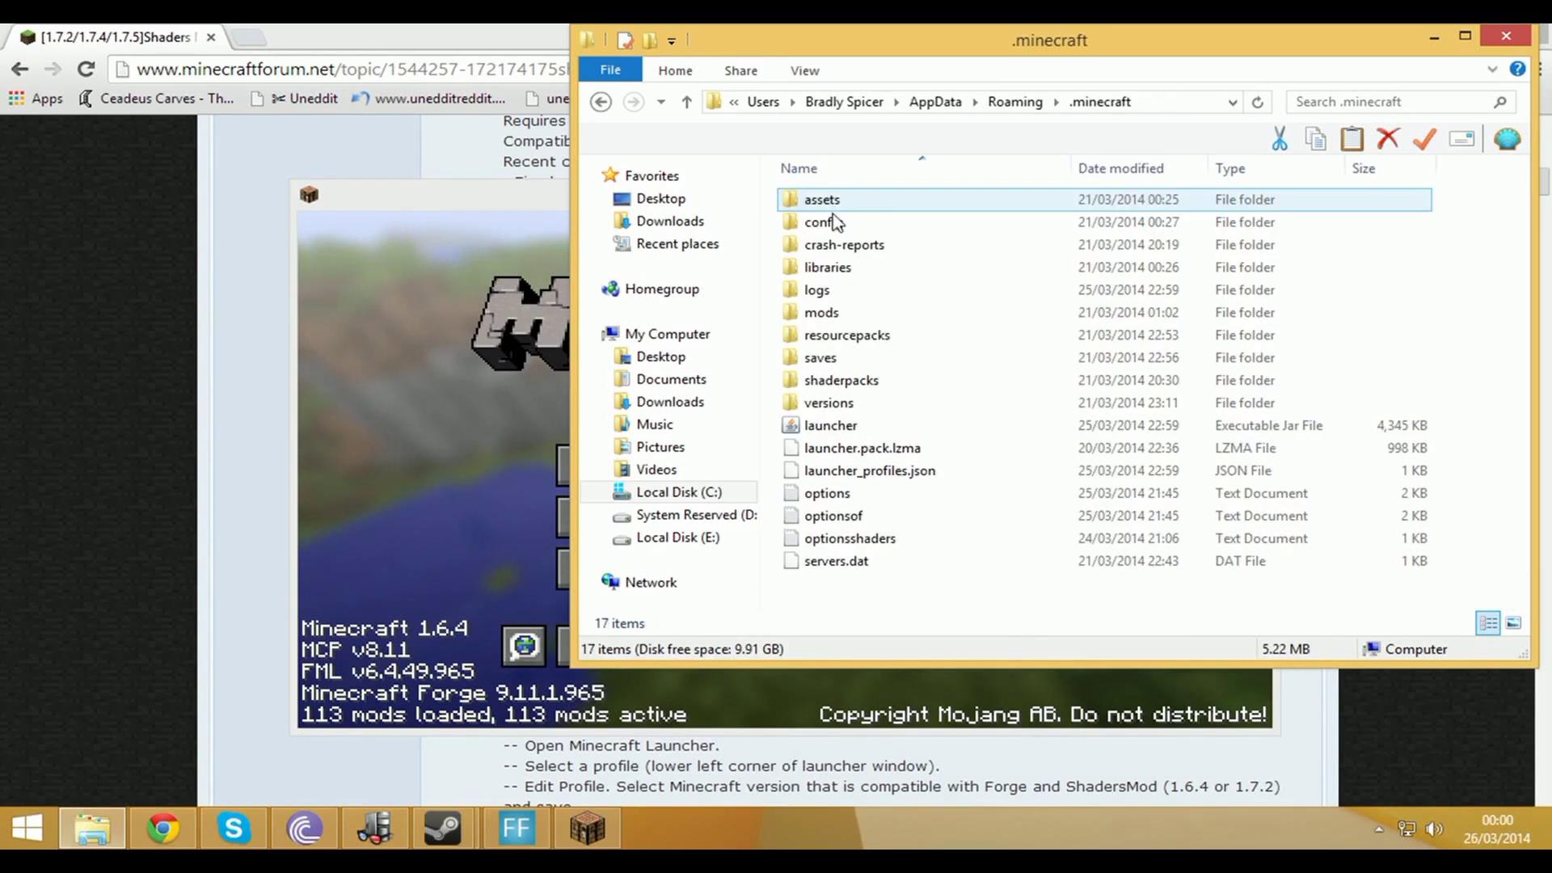
pyautogui.click(841, 320)
pyautogui.doubleClick(841, 321)
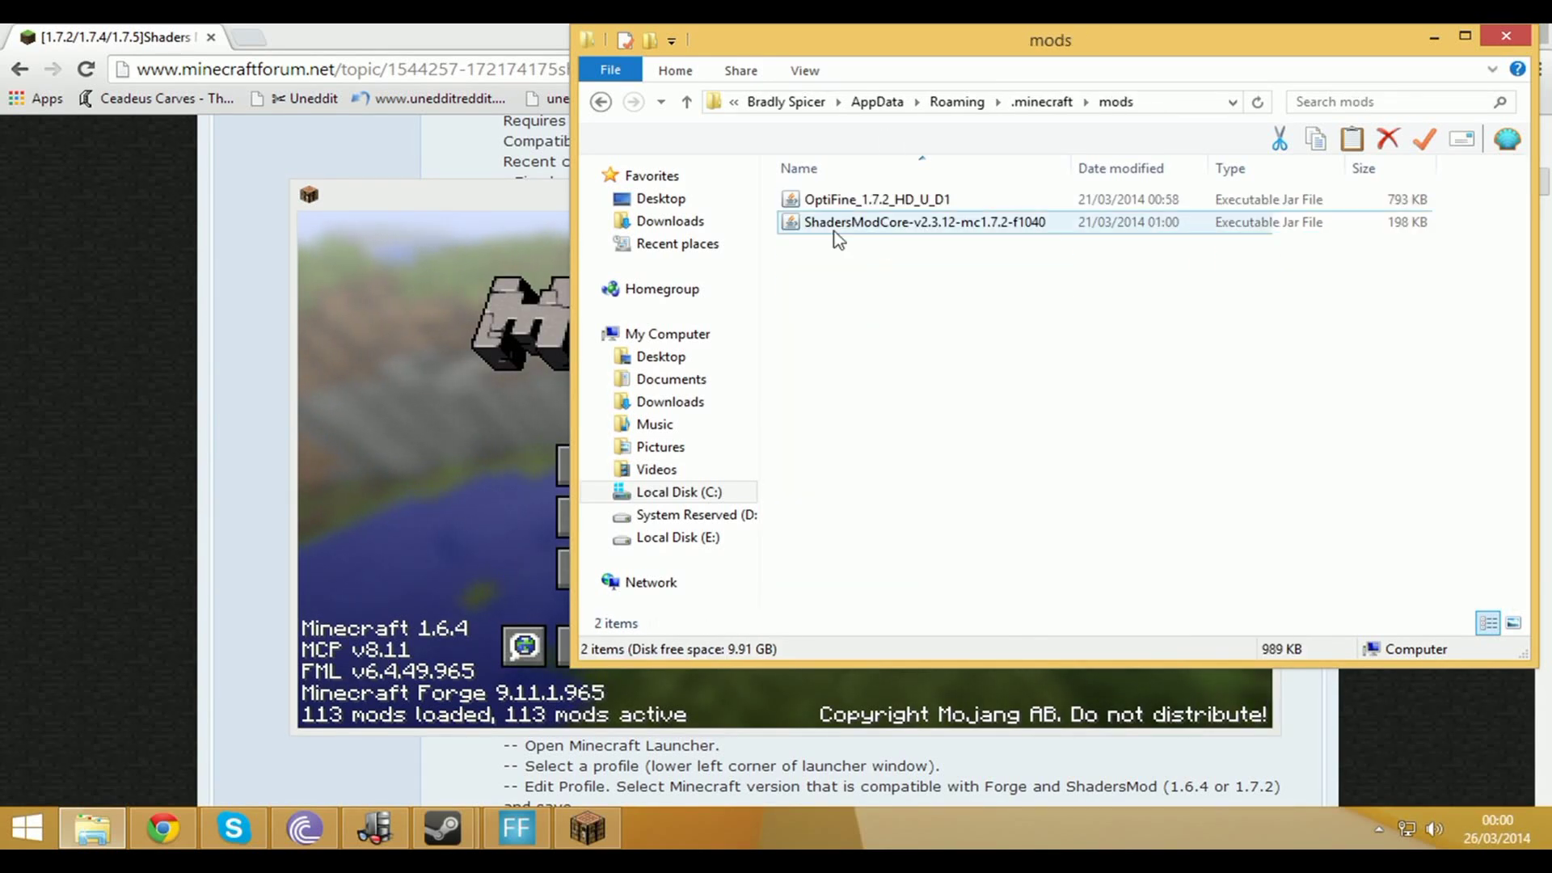
pyautogui.doubleClick(600, 102)
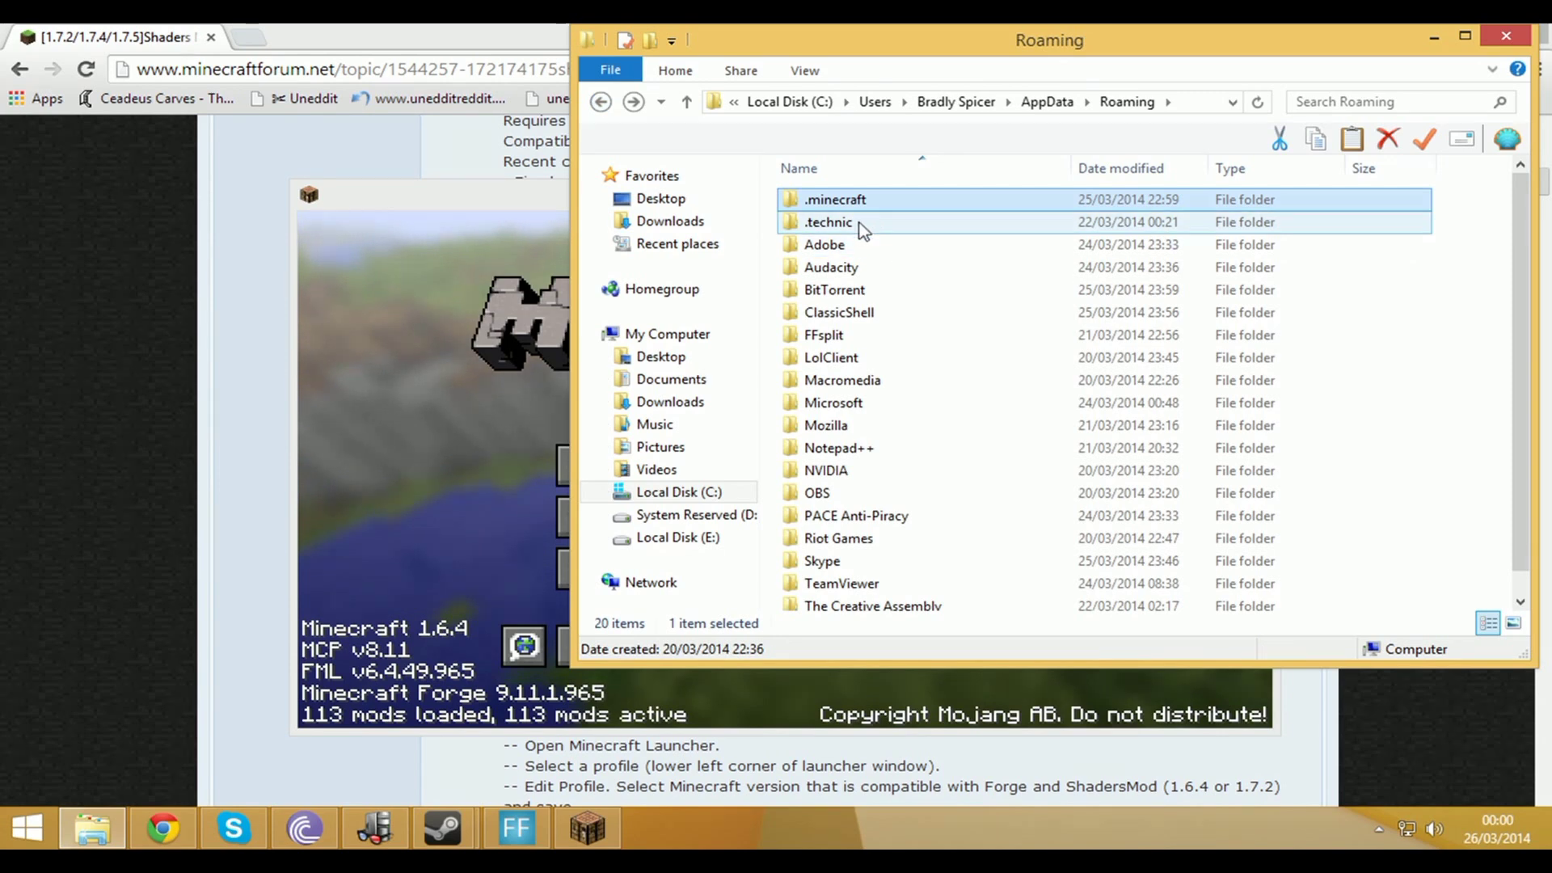
# - Open the 1.6.4 folder inside .technic, modpacks, attack-of-the-bteam, mods
pyautogui.doubleClick(881, 224)
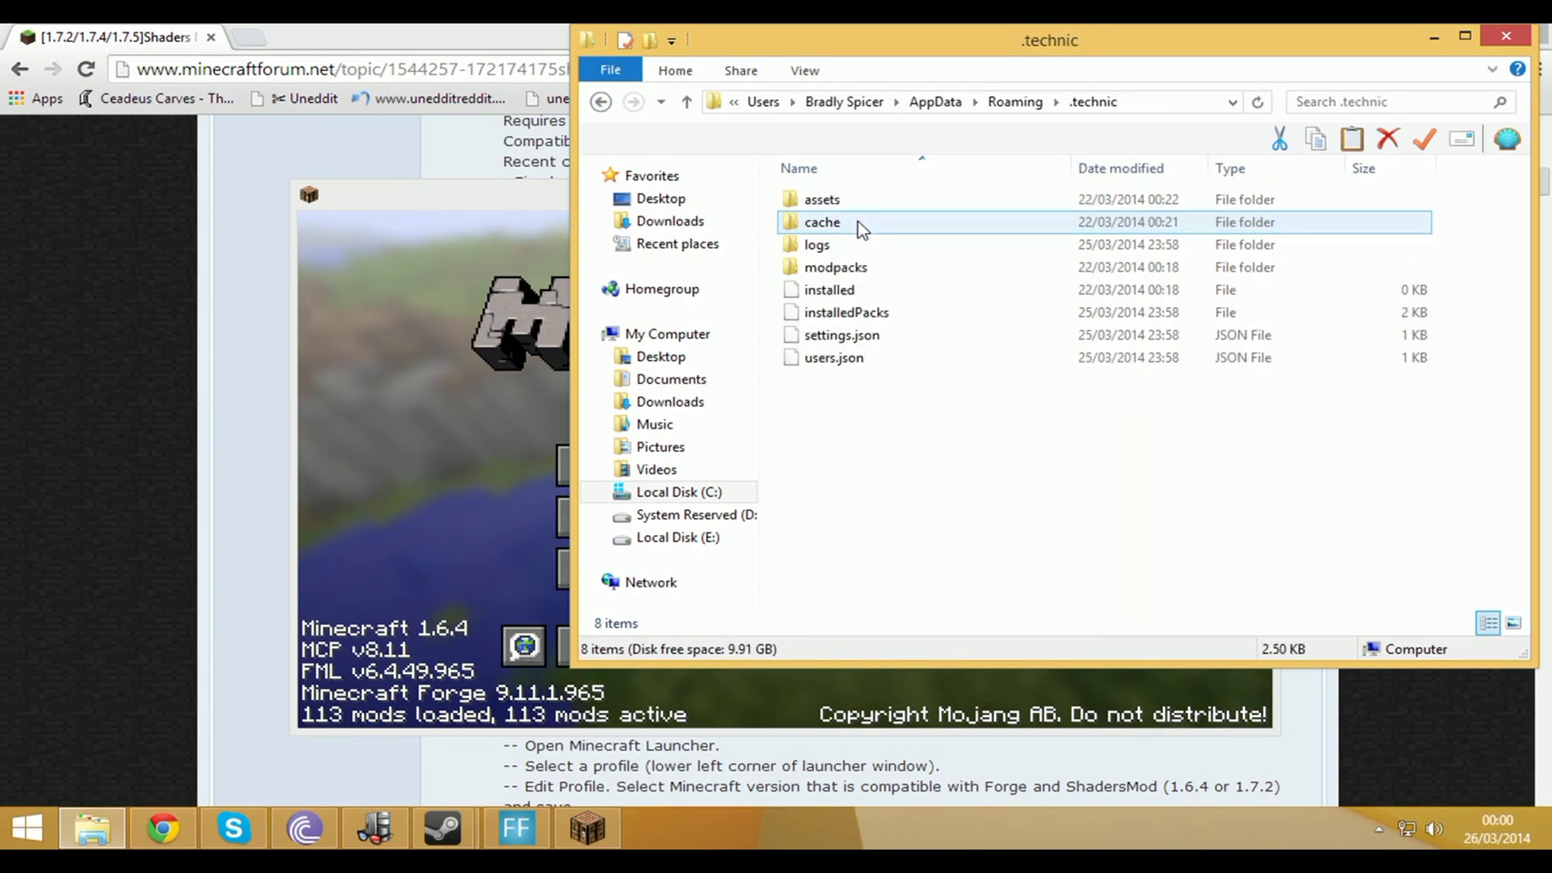
pyautogui.doubleClick(845, 267)
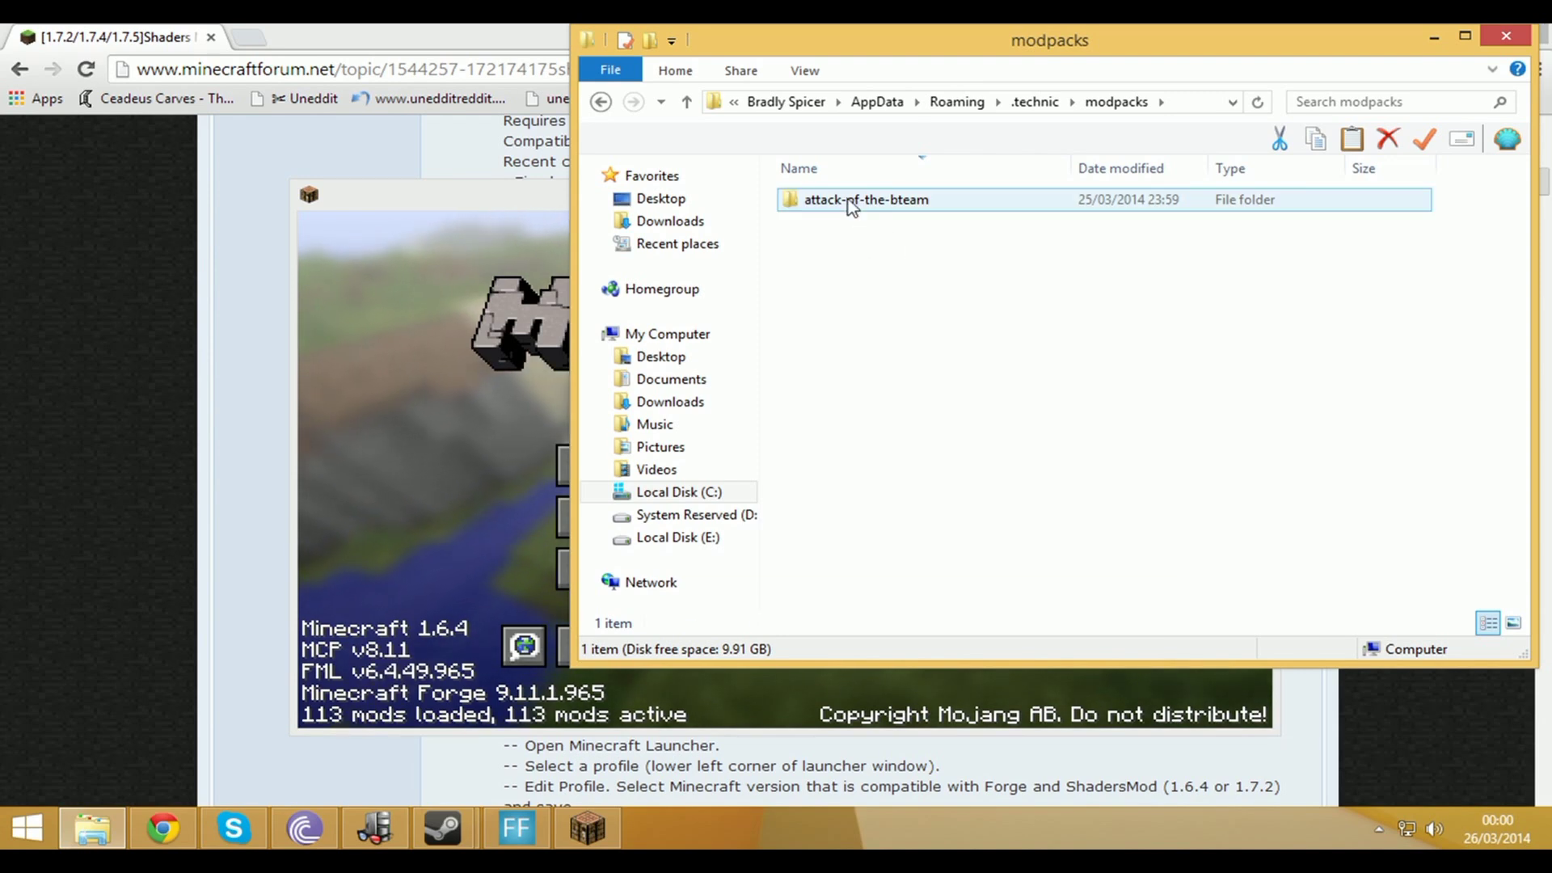
pyautogui.doubleClick(847, 200)
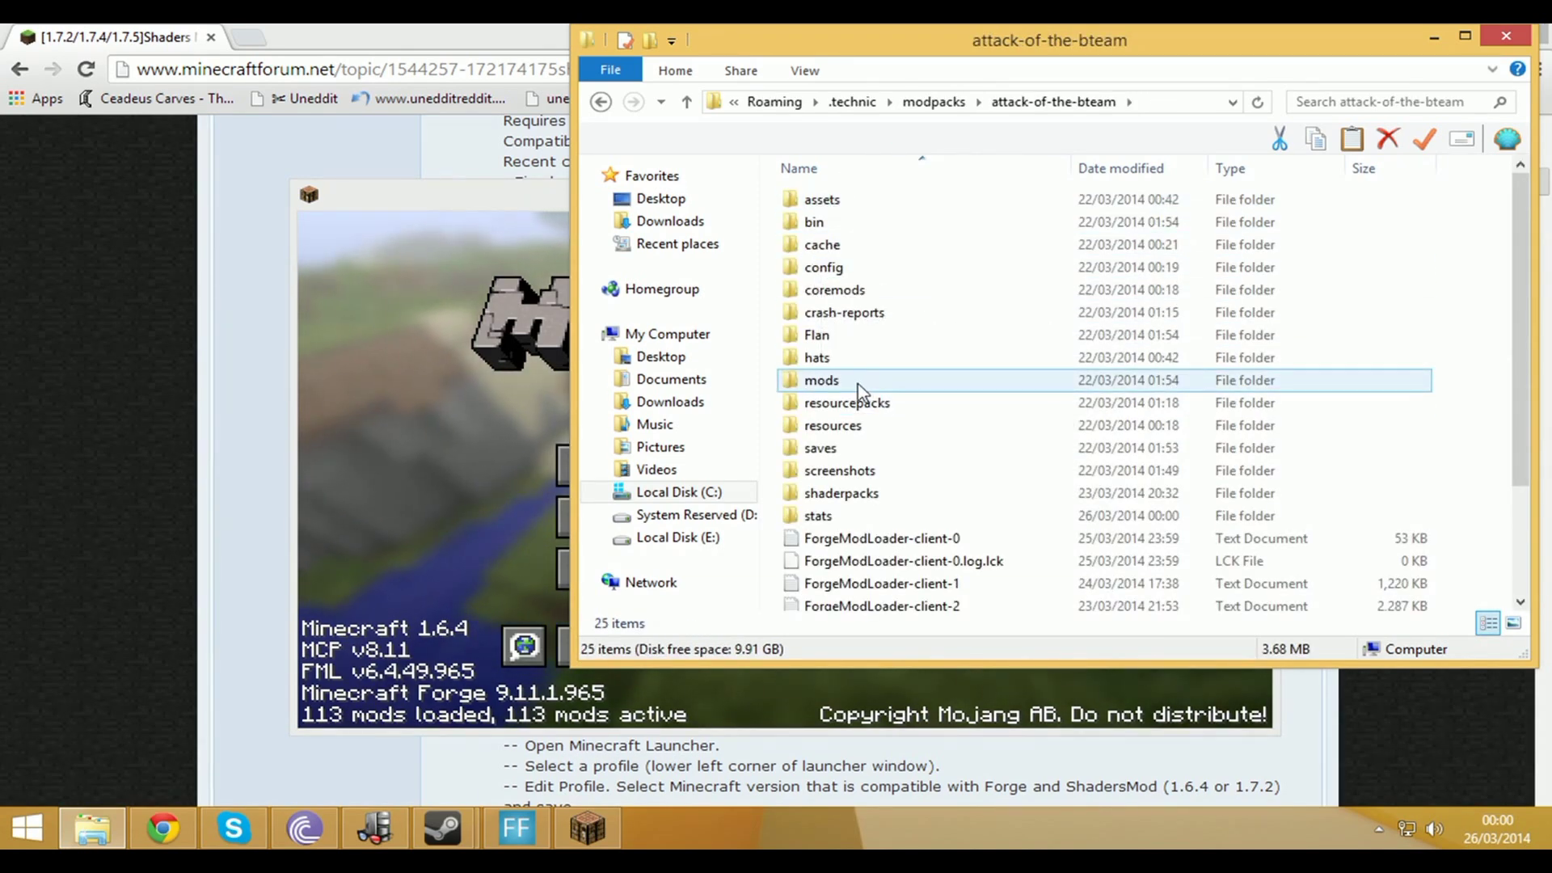
pyautogui.doubleClick(834, 382)
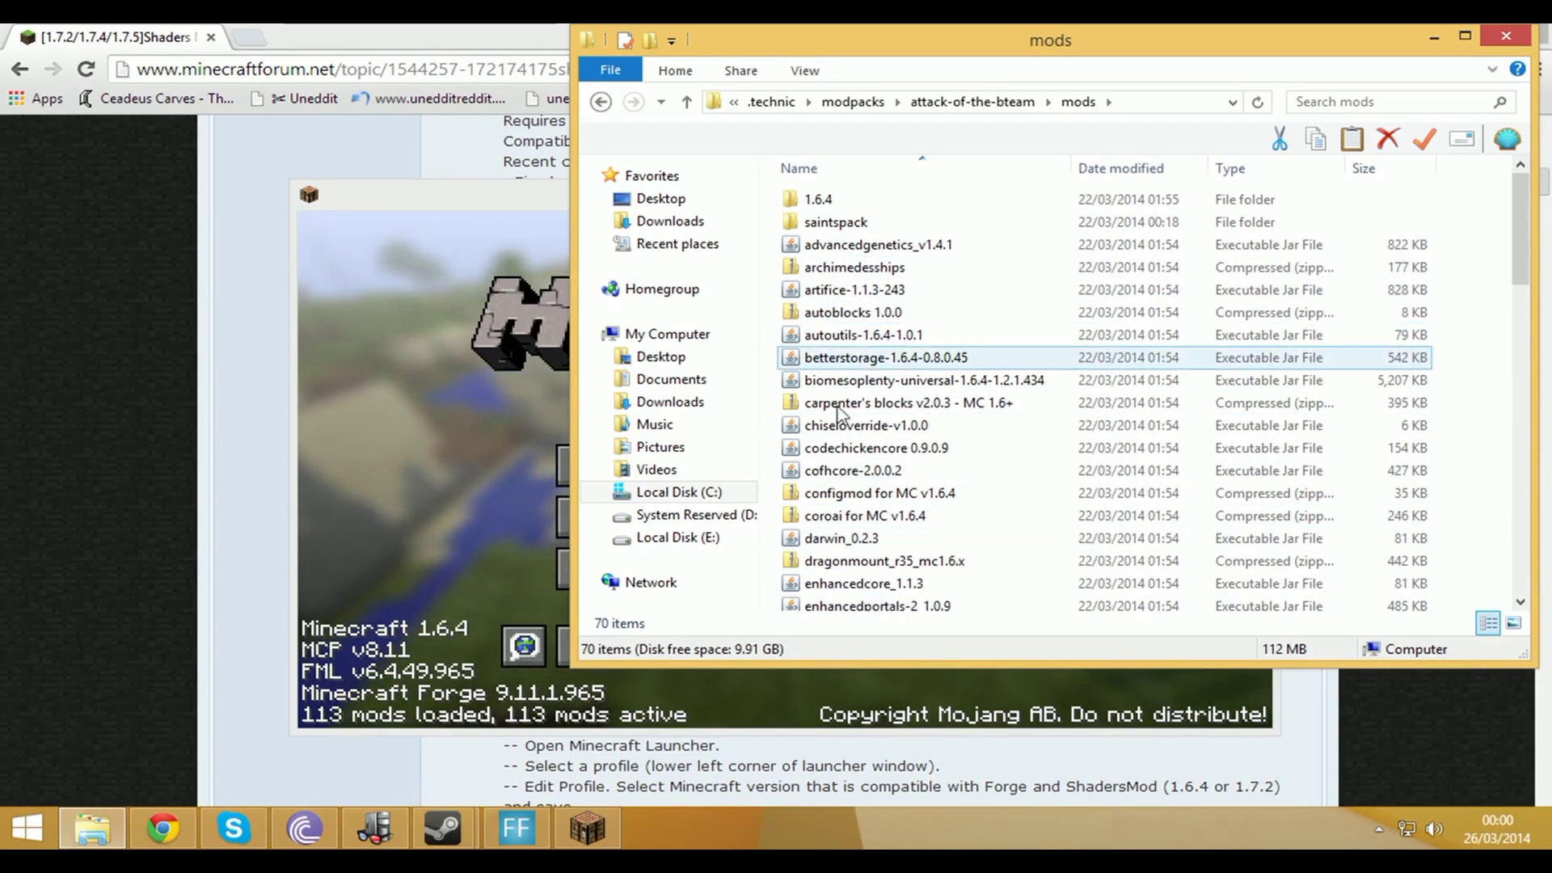
pyautogui.doubleClick(842, 202)
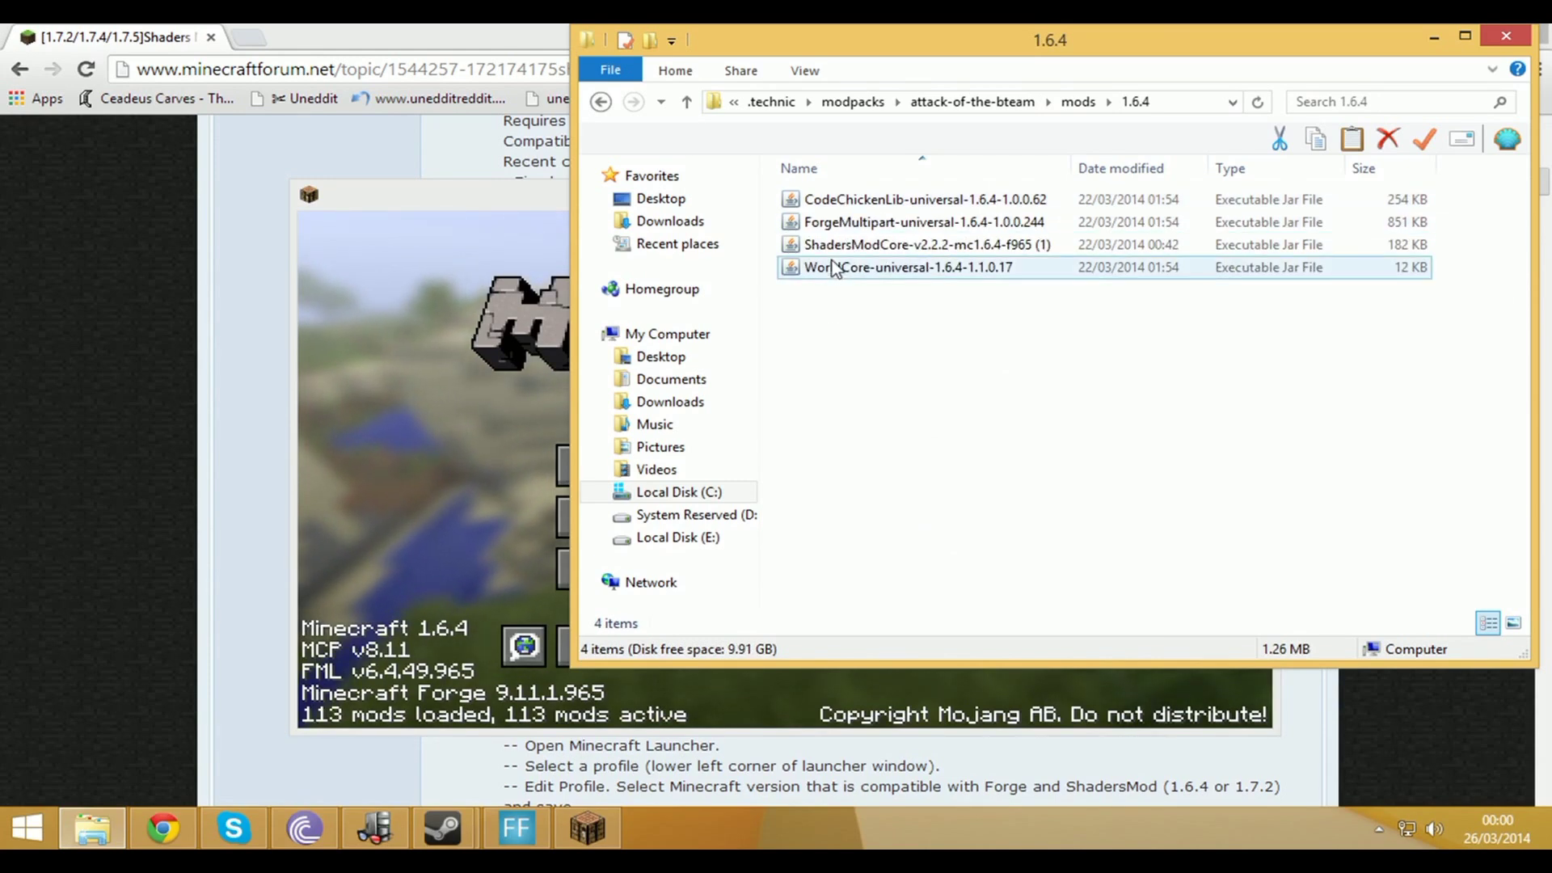
# - Try to rename the ShadersModCore file to ShadersModCore-v2.2.2-mc1.6.4-f965 by removing its "(1)" suffix
pyautogui.keyDown('shift'); pyautogui.click(855, 231); pyautogui.keyUp('shift')
pyautogui.click(858, 243)
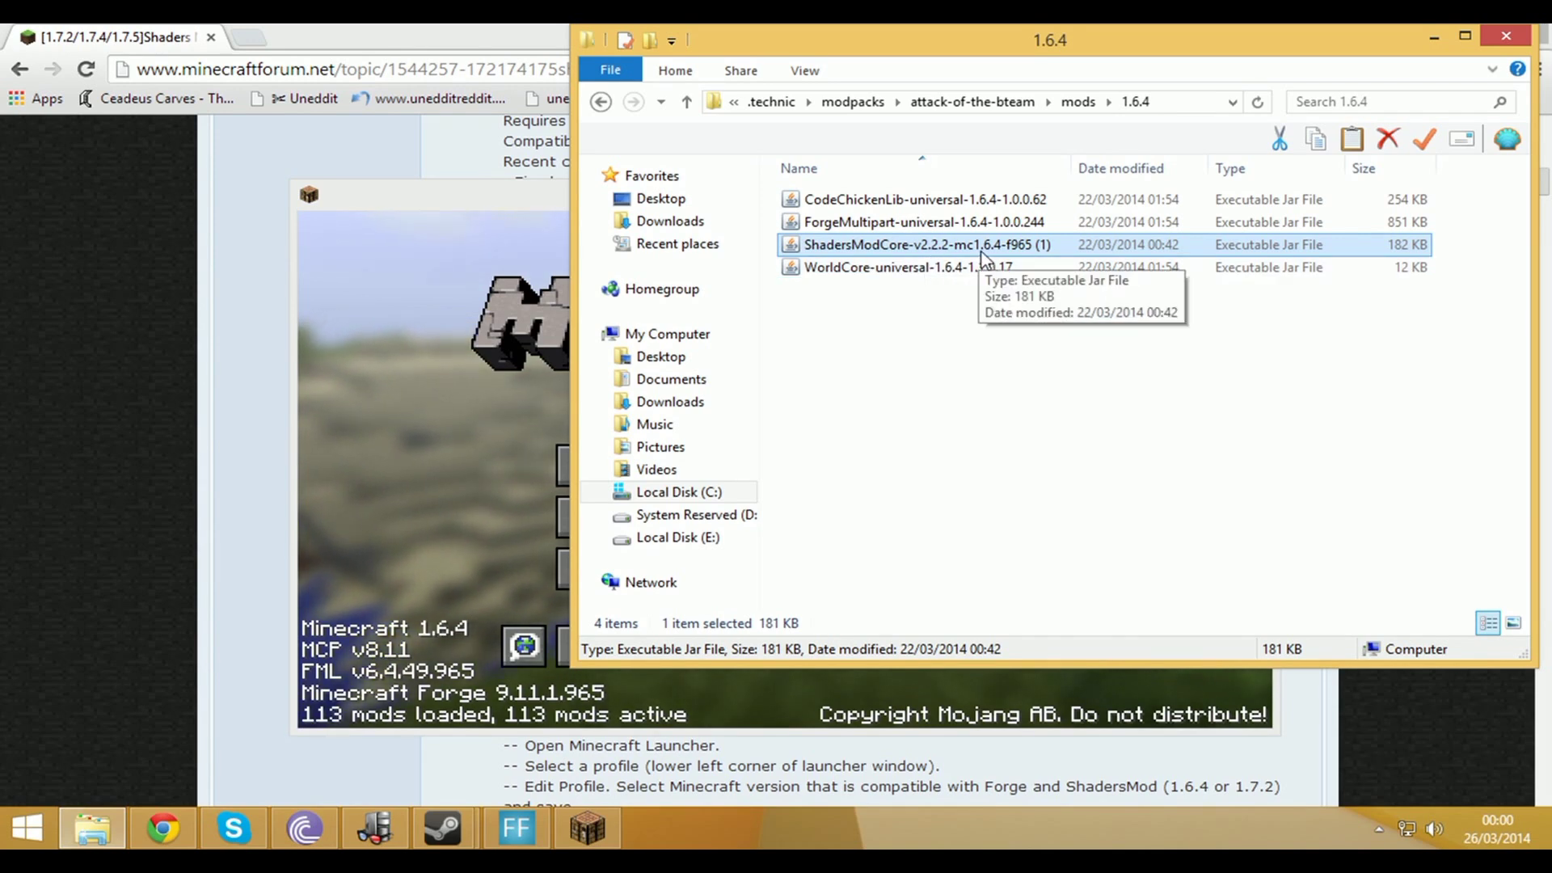
pyautogui.click(931, 333)
pyautogui.click(1057, 254)
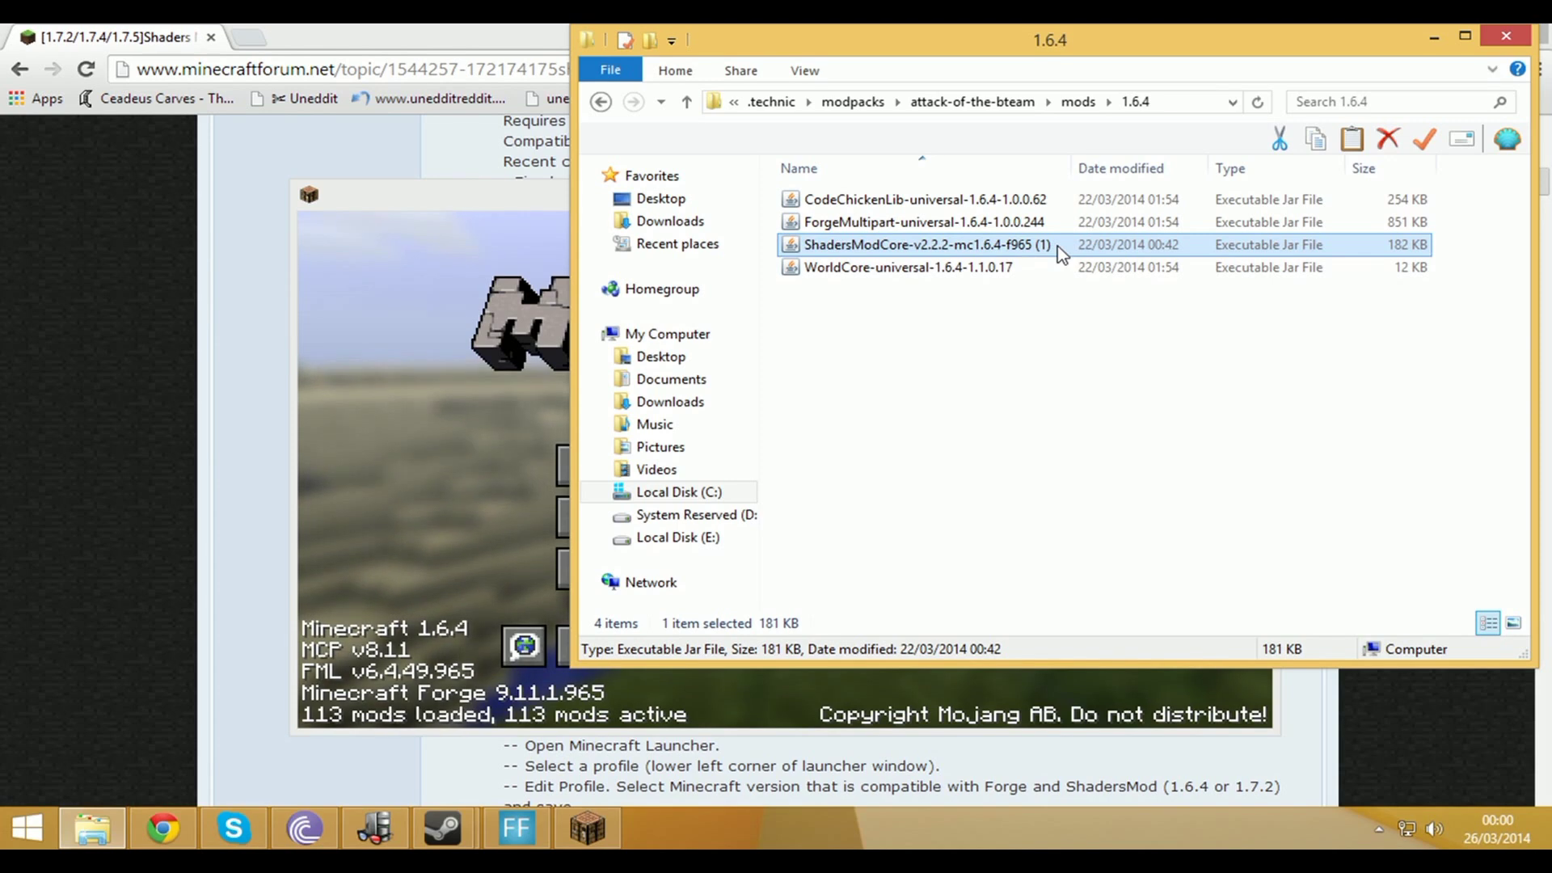
pyautogui.press('F2')
pyautogui.press('End')
pyautogui.press('BackSpace')
pyautogui.press('BackSpace')
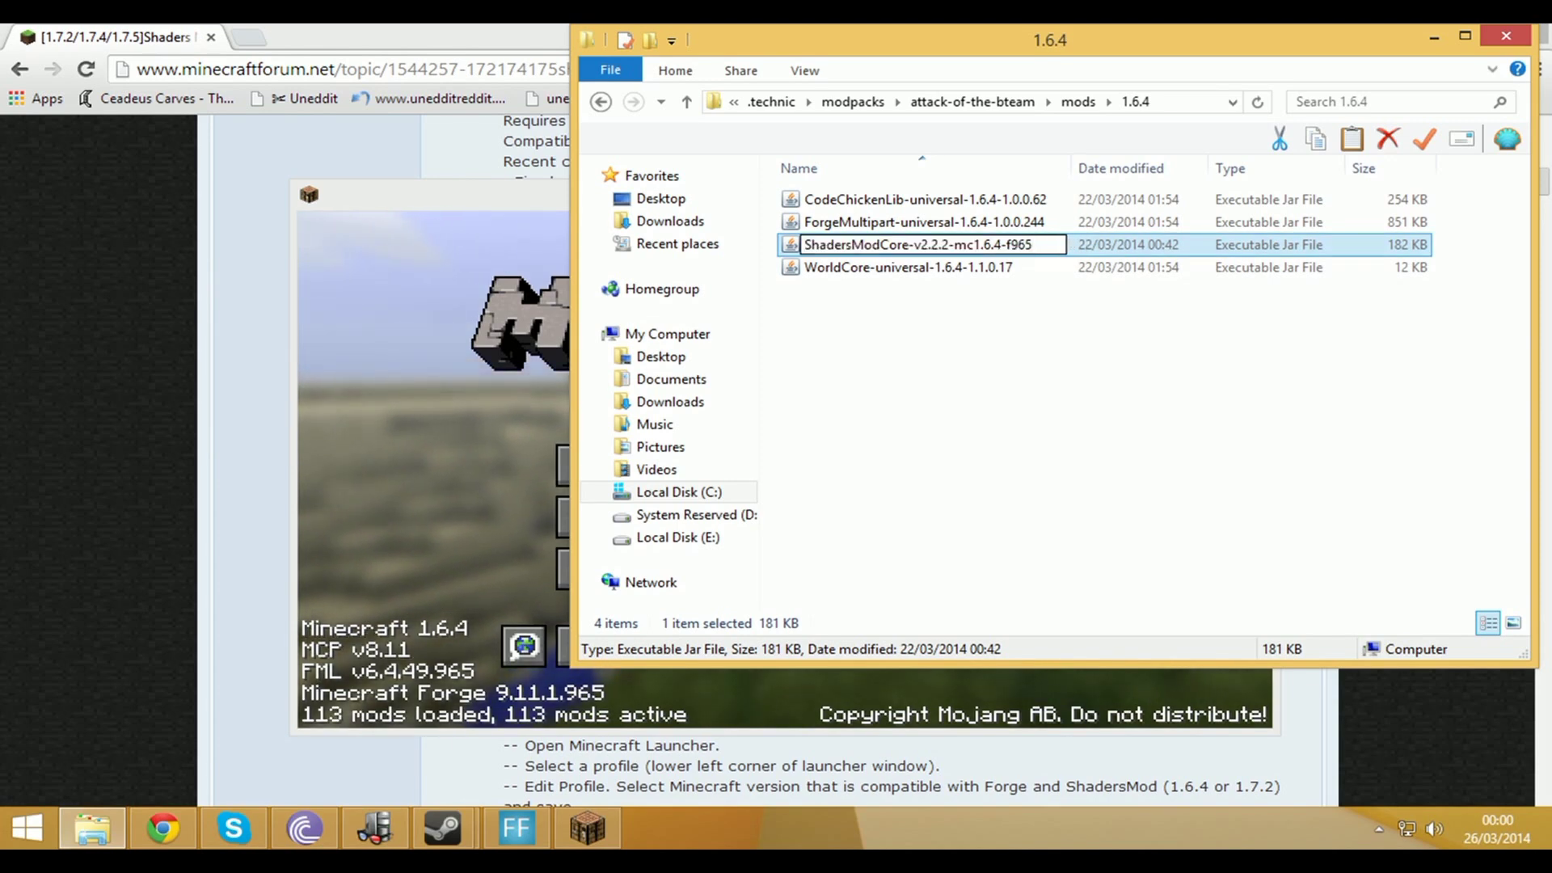
pyautogui.press('Return')
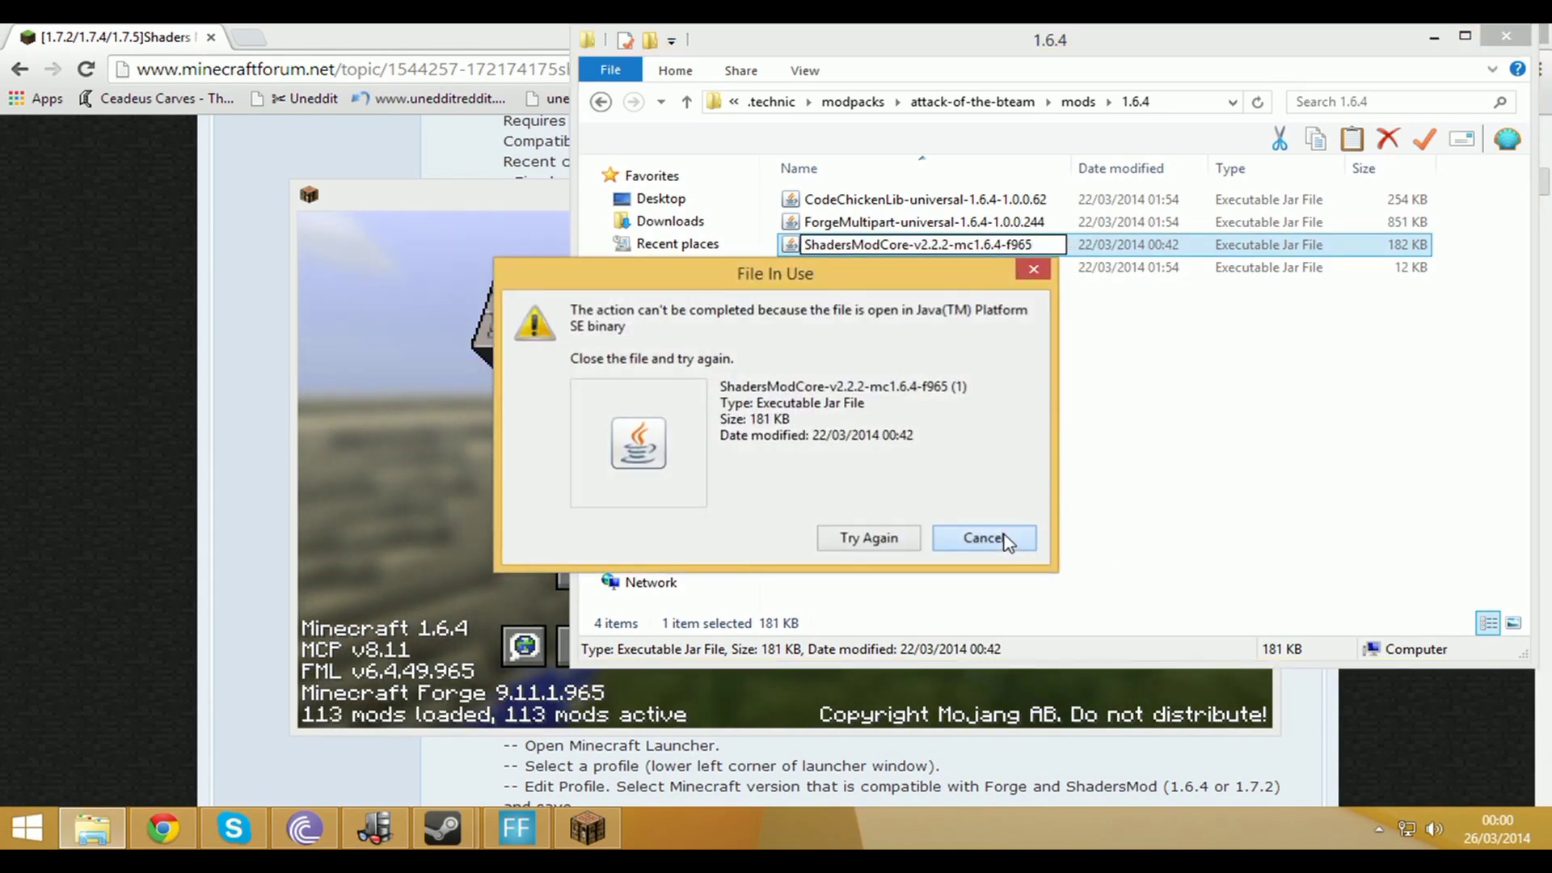
pyautogui.click(983, 537)
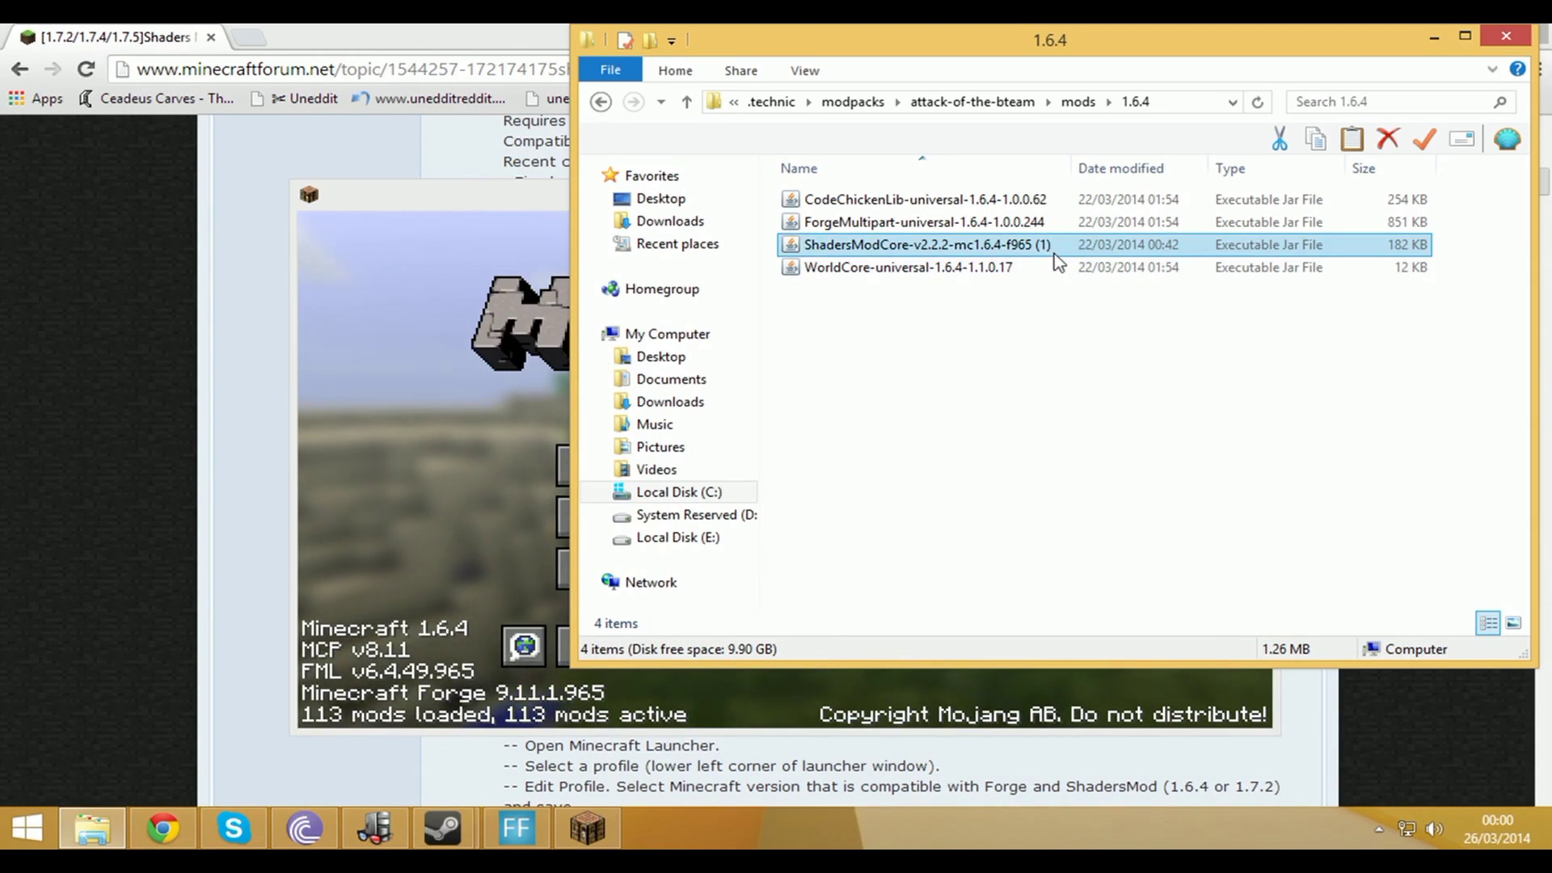
pyautogui.click(843, 463)
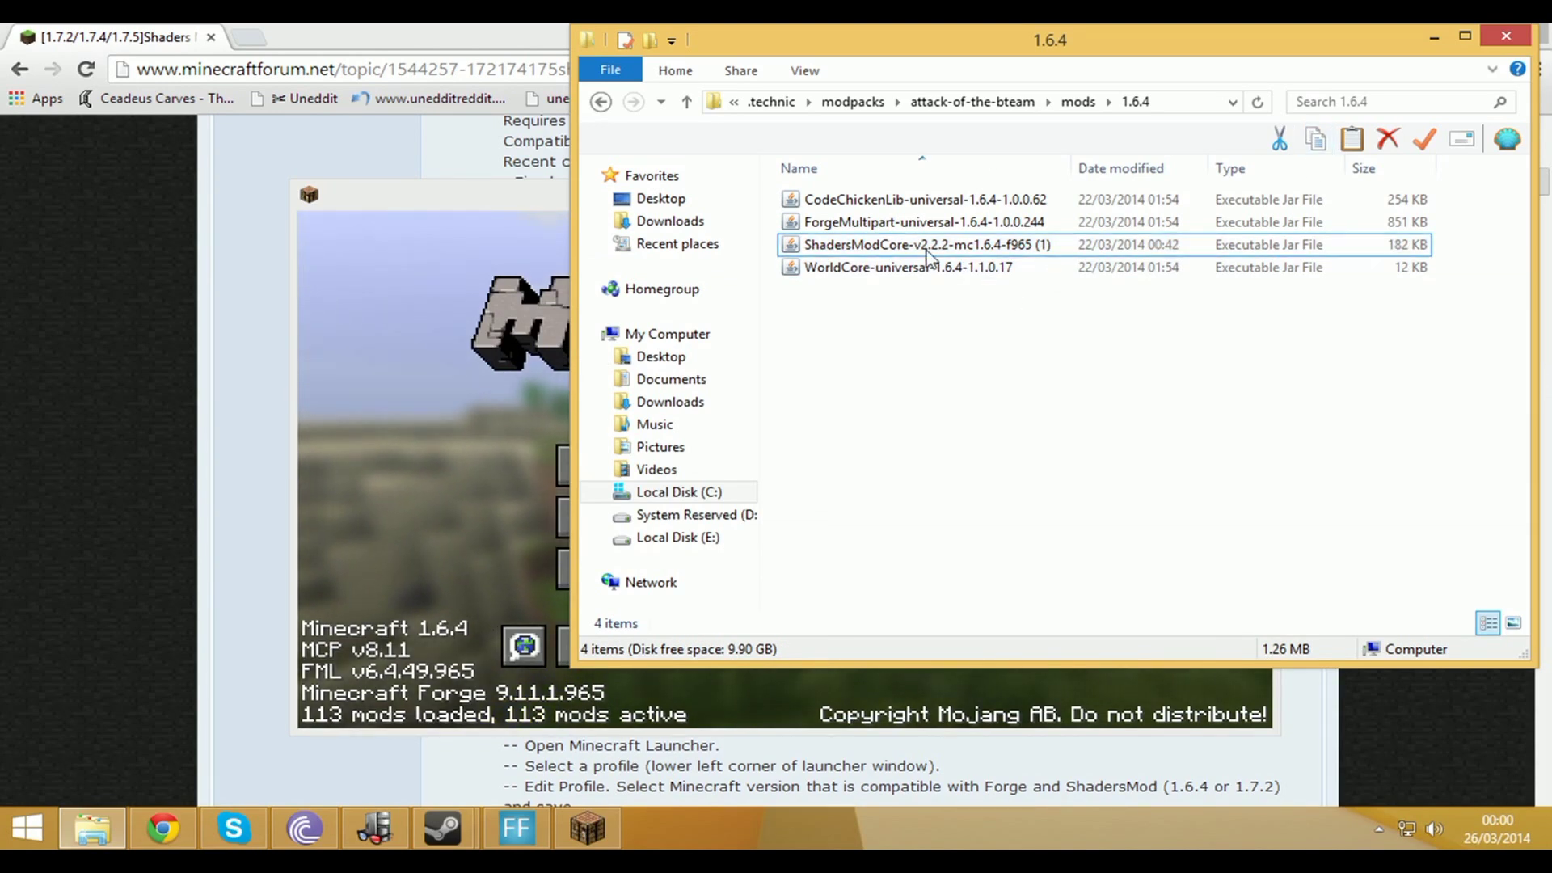
# - Switch to Minecraft and load the first singleplayer world
pyautogui.click(365, 481)
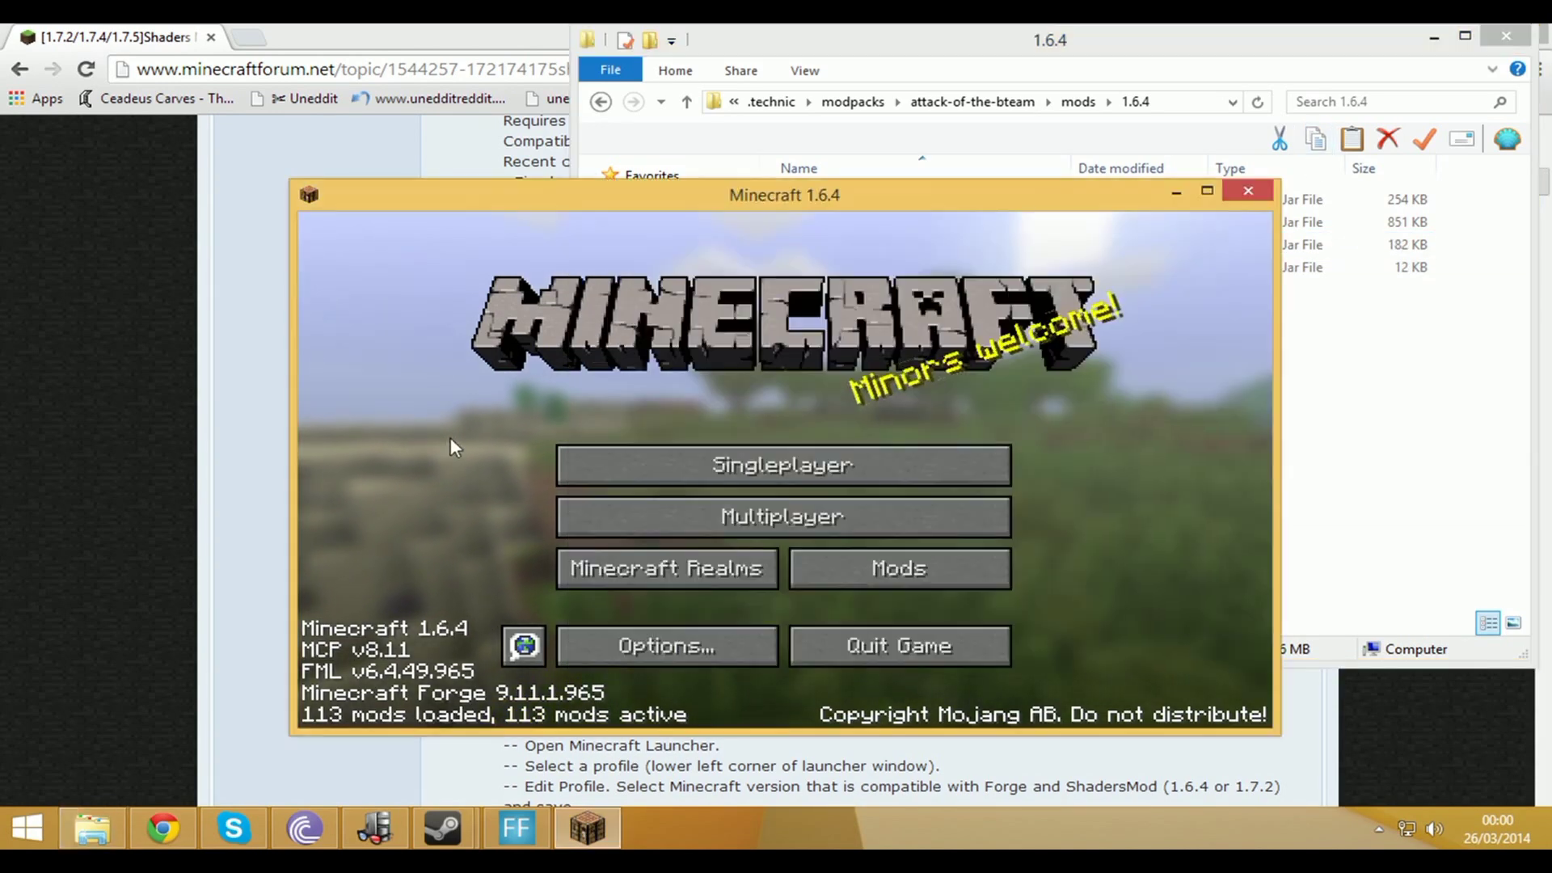
pyautogui.click(720, 462)
pyautogui.doubleClick(584, 419)
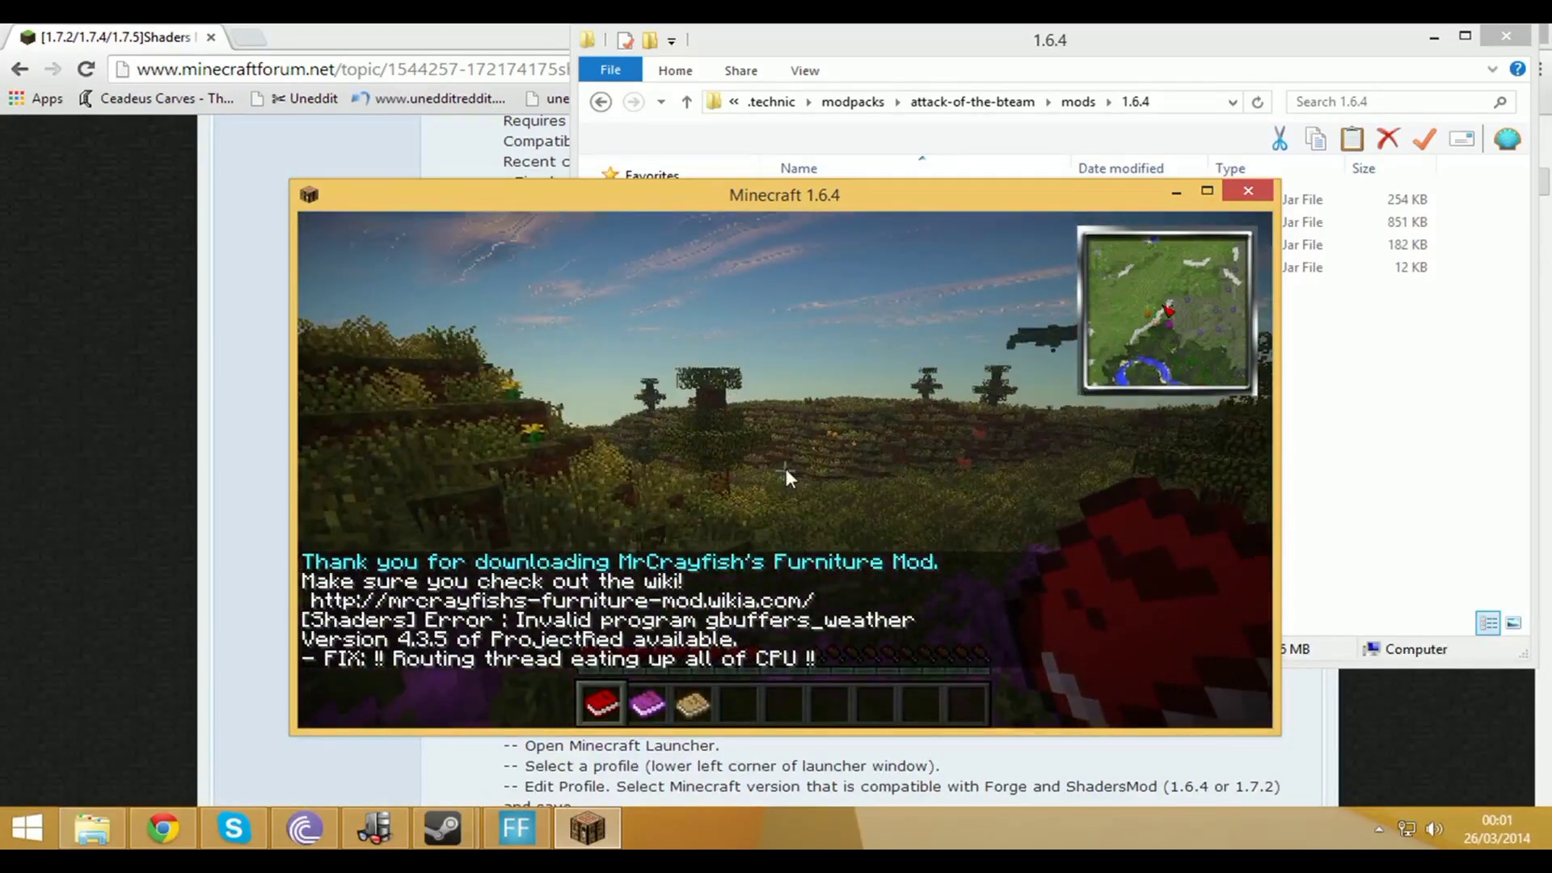
# - Cycle through the inventory modes in the NEI Options and return to the player's inventory
pyautogui.press('e')
pyautogui.click(411, 686)
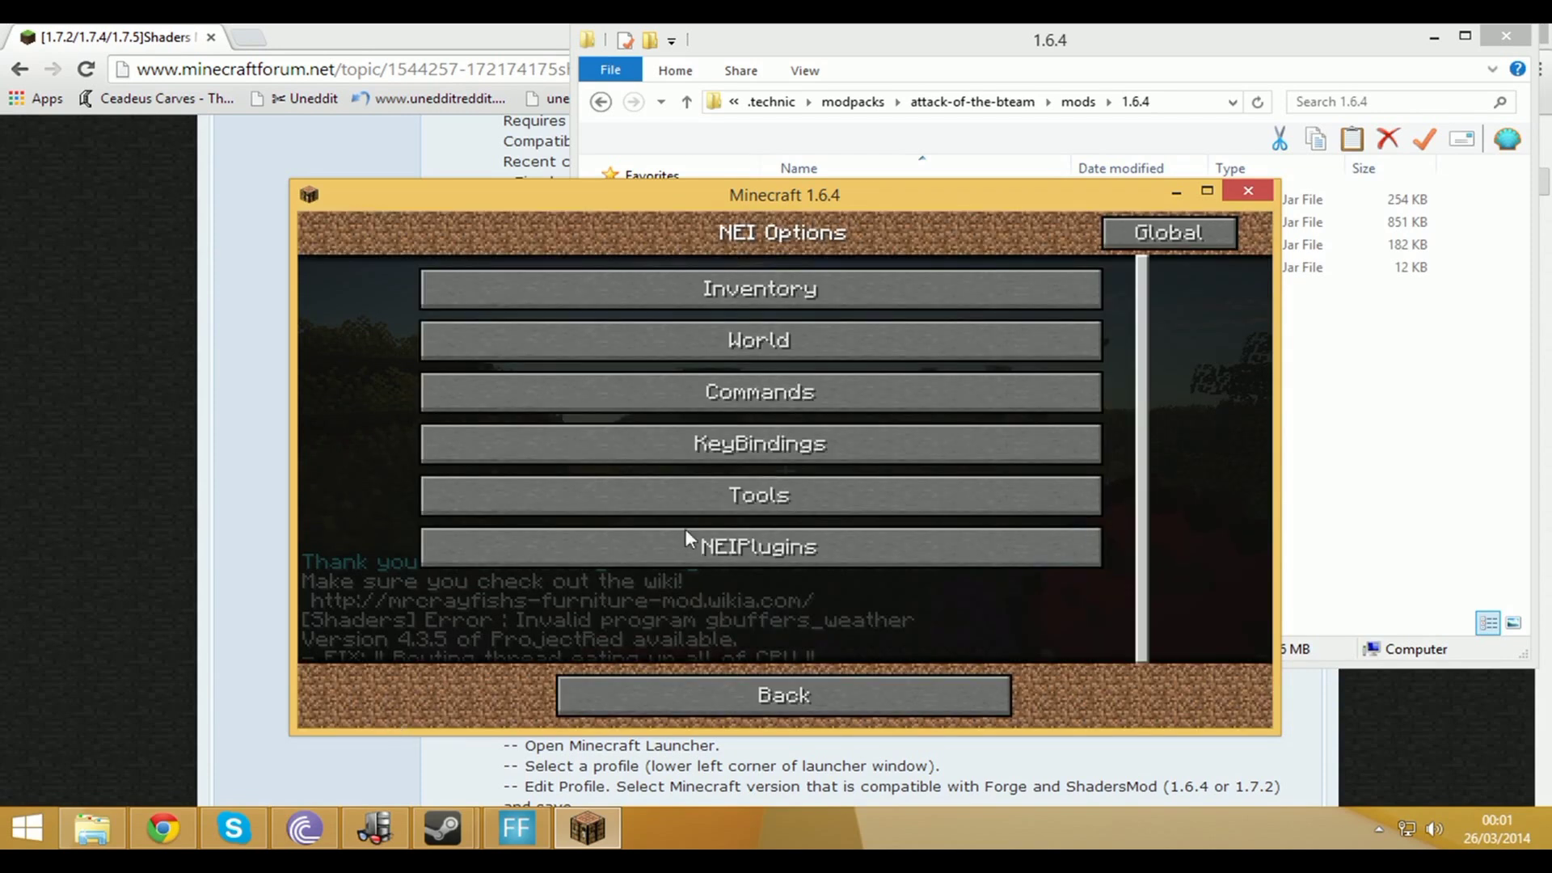
pyautogui.click(776, 292)
pyautogui.click(783, 344)
pyautogui.click(783, 343)
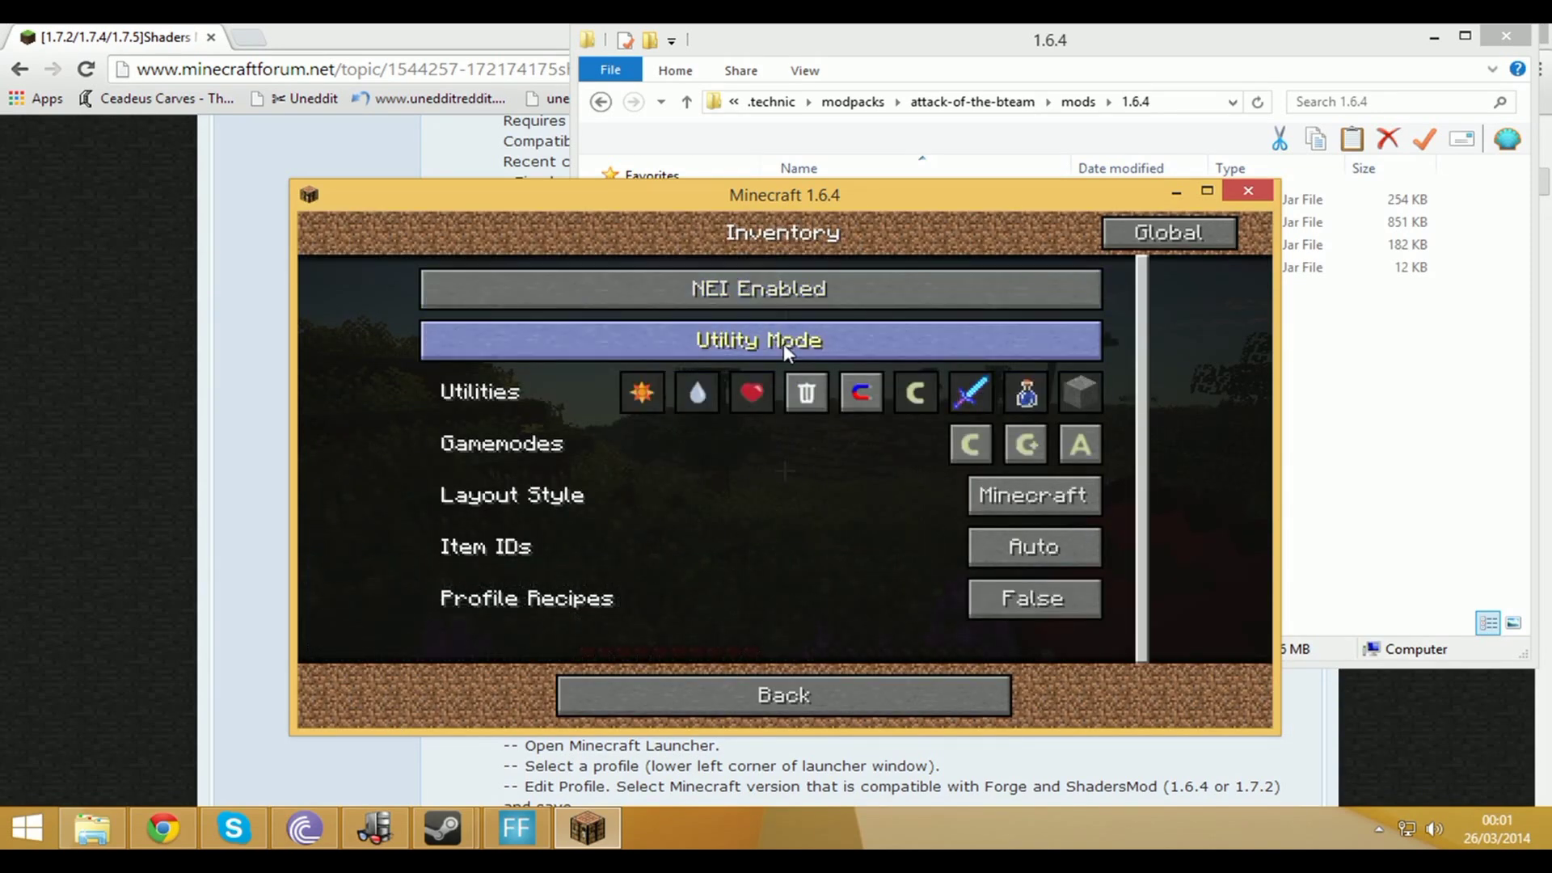
pyautogui.click(784, 344)
pyautogui.click(736, 698)
pyautogui.click(736, 697)
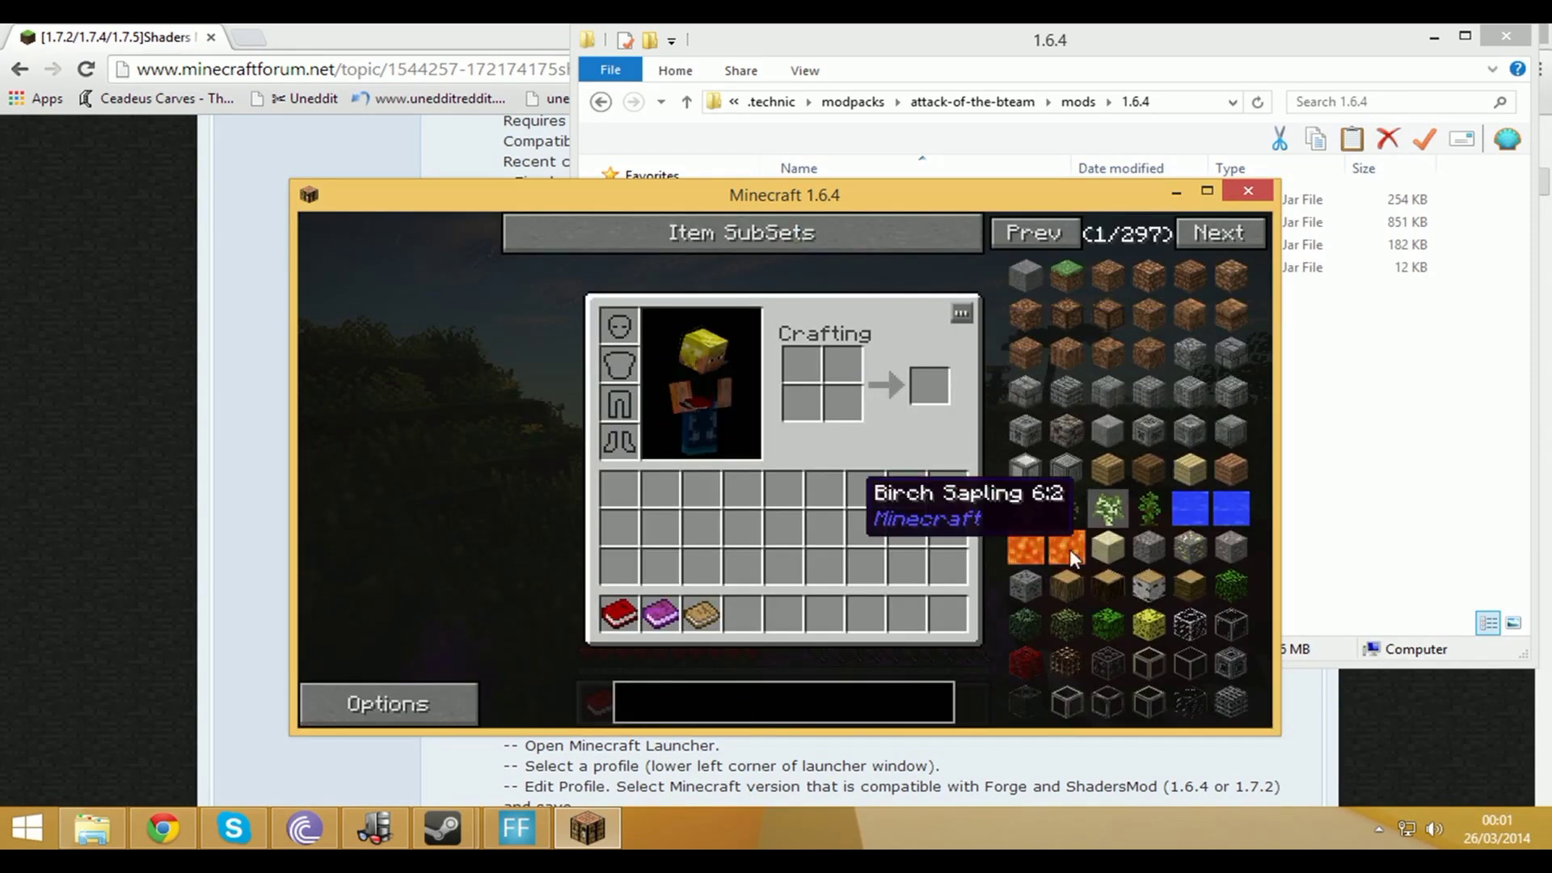
# - Page forward through the NEI item list to examine the items the modpack offers
pyautogui.click(1219, 234)
pyautogui.click(1218, 233)
pyautogui.click(1221, 232)
pyautogui.click(1222, 233)
pyautogui.click(1221, 233)
pyautogui.click(1221, 234)
pyautogui.click(1221, 234)
pyautogui.click(1221, 233)
pyautogui.click(1221, 234)
pyautogui.click(1221, 233)
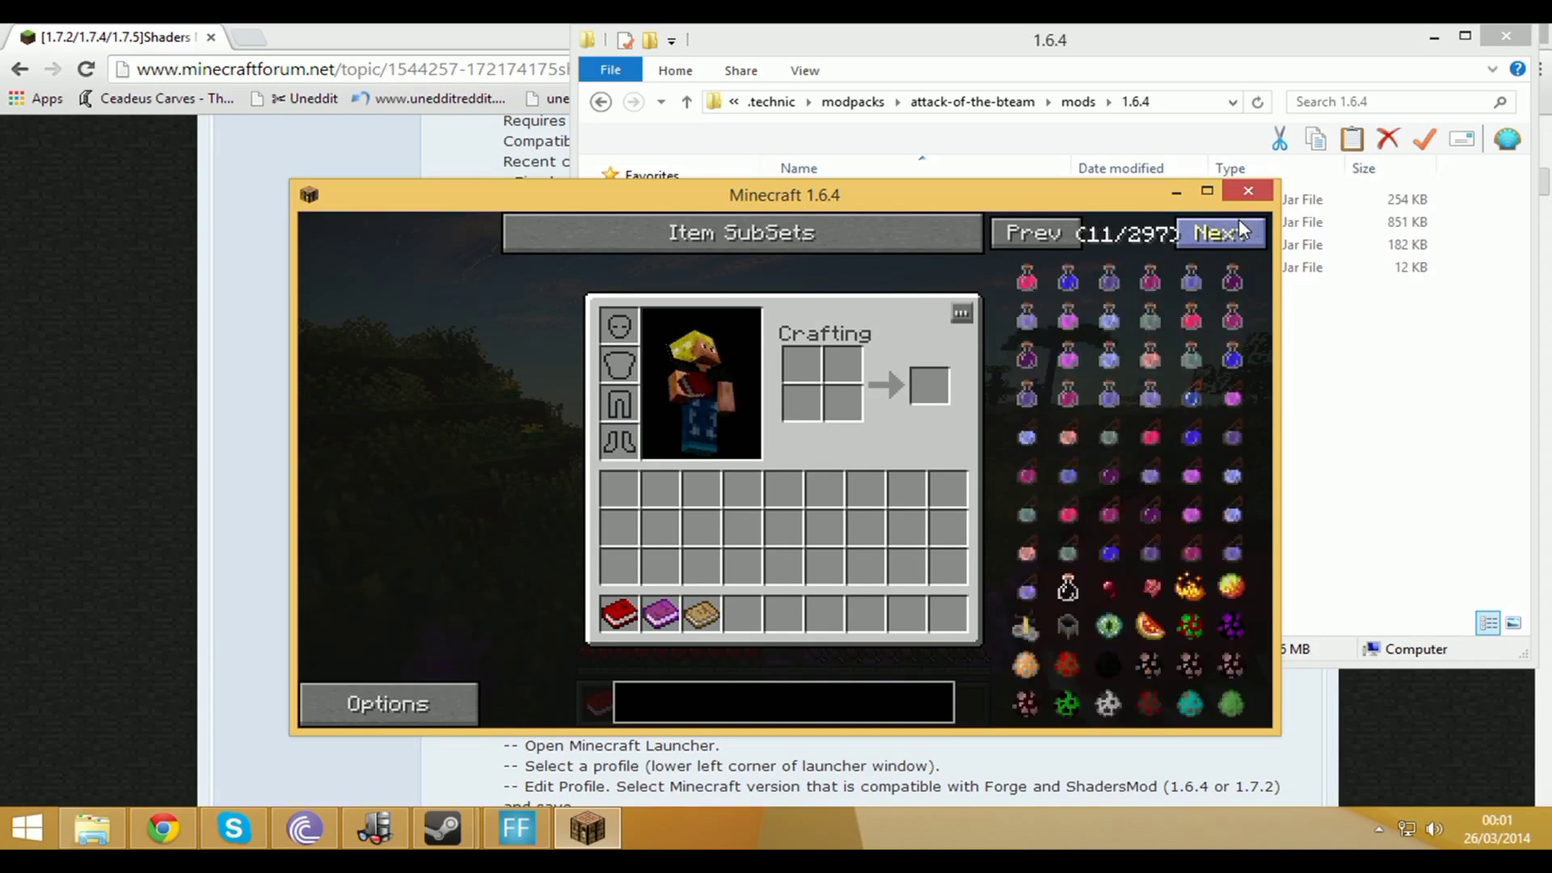
pyautogui.click(1221, 232)
pyautogui.click(1220, 232)
pyautogui.click(1221, 234)
# - Search the NEI item list for "drag", check the matching item, and close the inventory
pyautogui.click(752, 692)
pyautogui.write('drag')
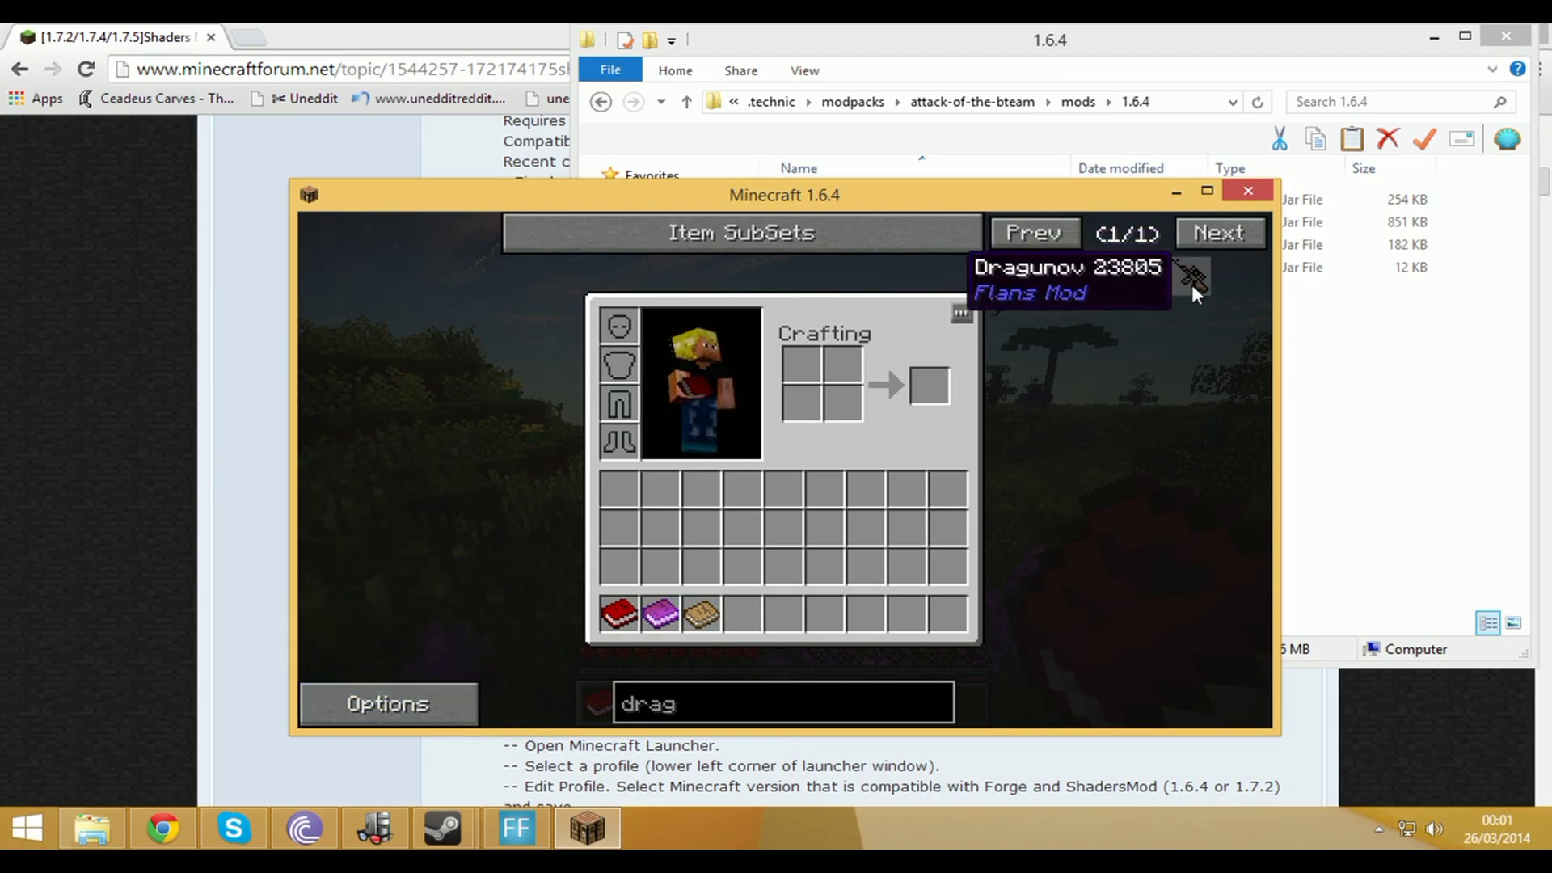
pyautogui.press('e')
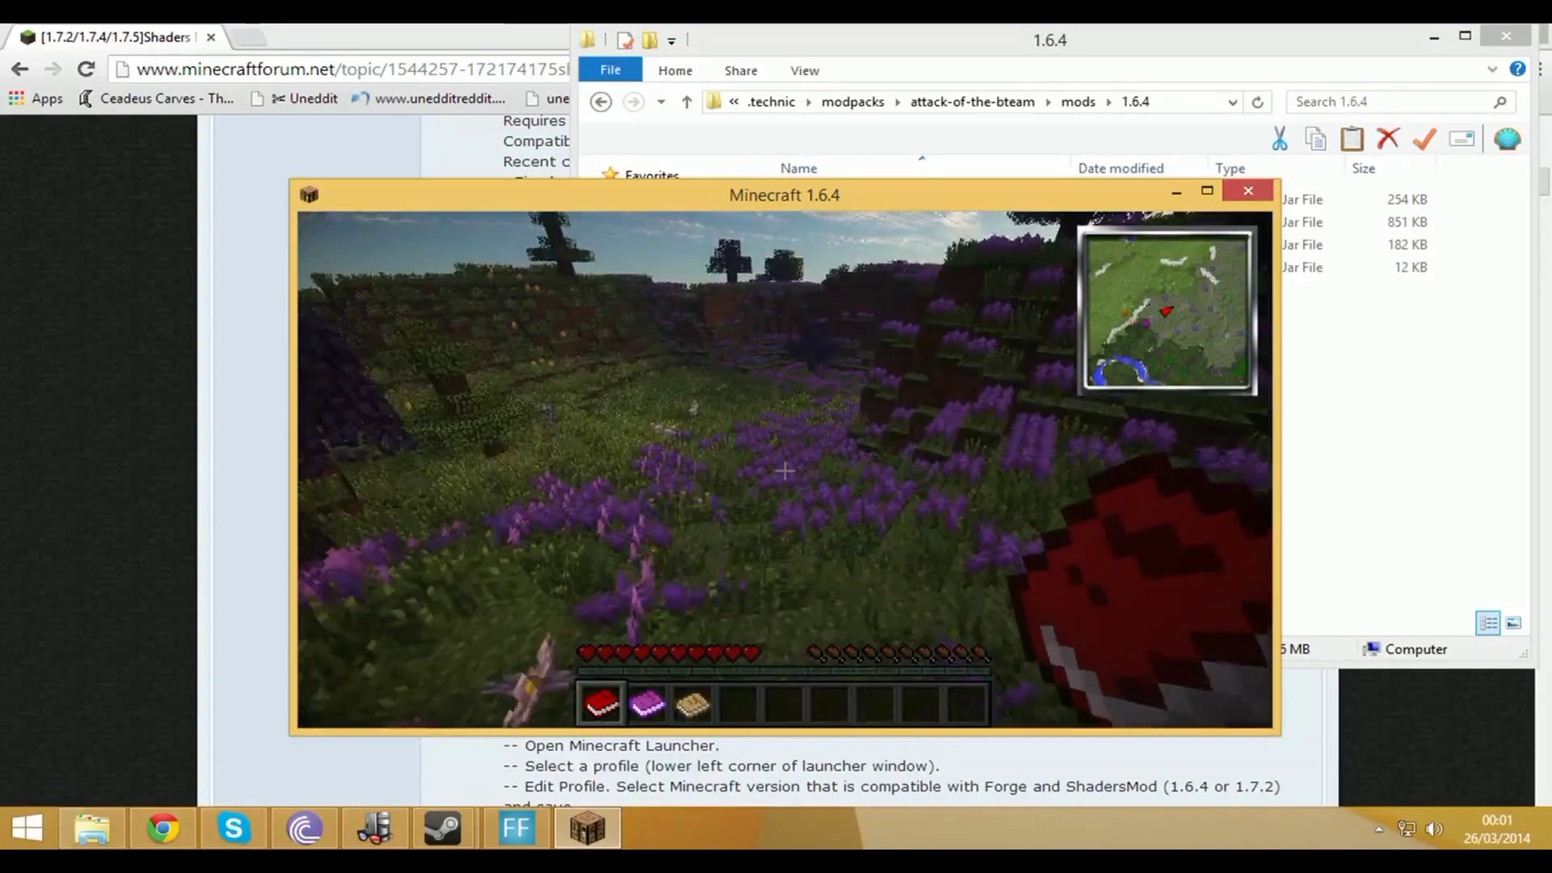
# - Walk forward through the grass and purple flowers to view the shaders in the world
pyautogui.press('w')
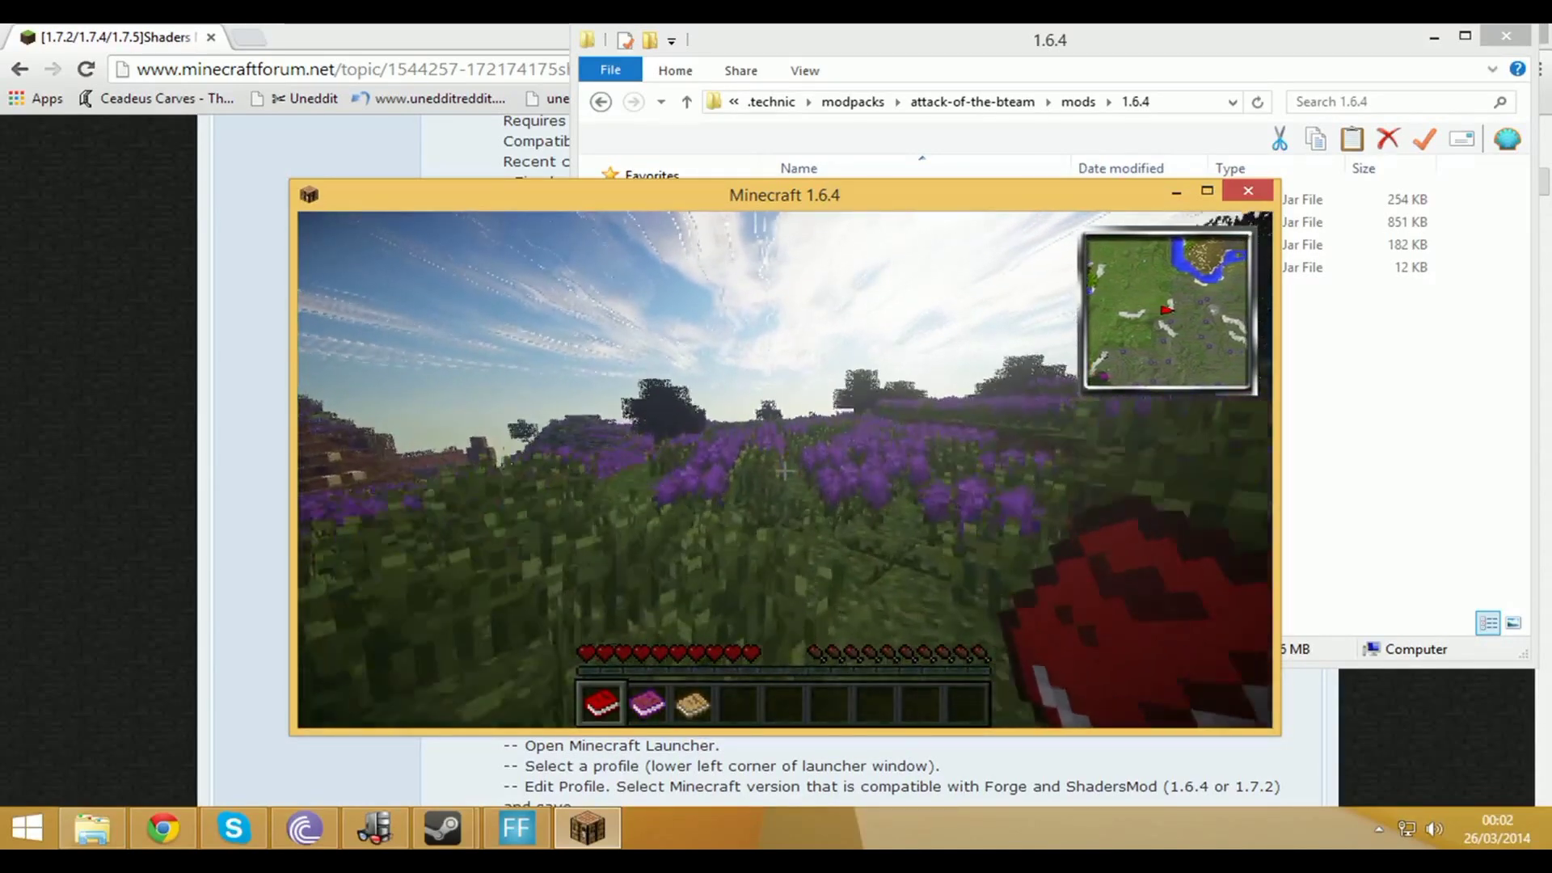
pyautogui.press('w')
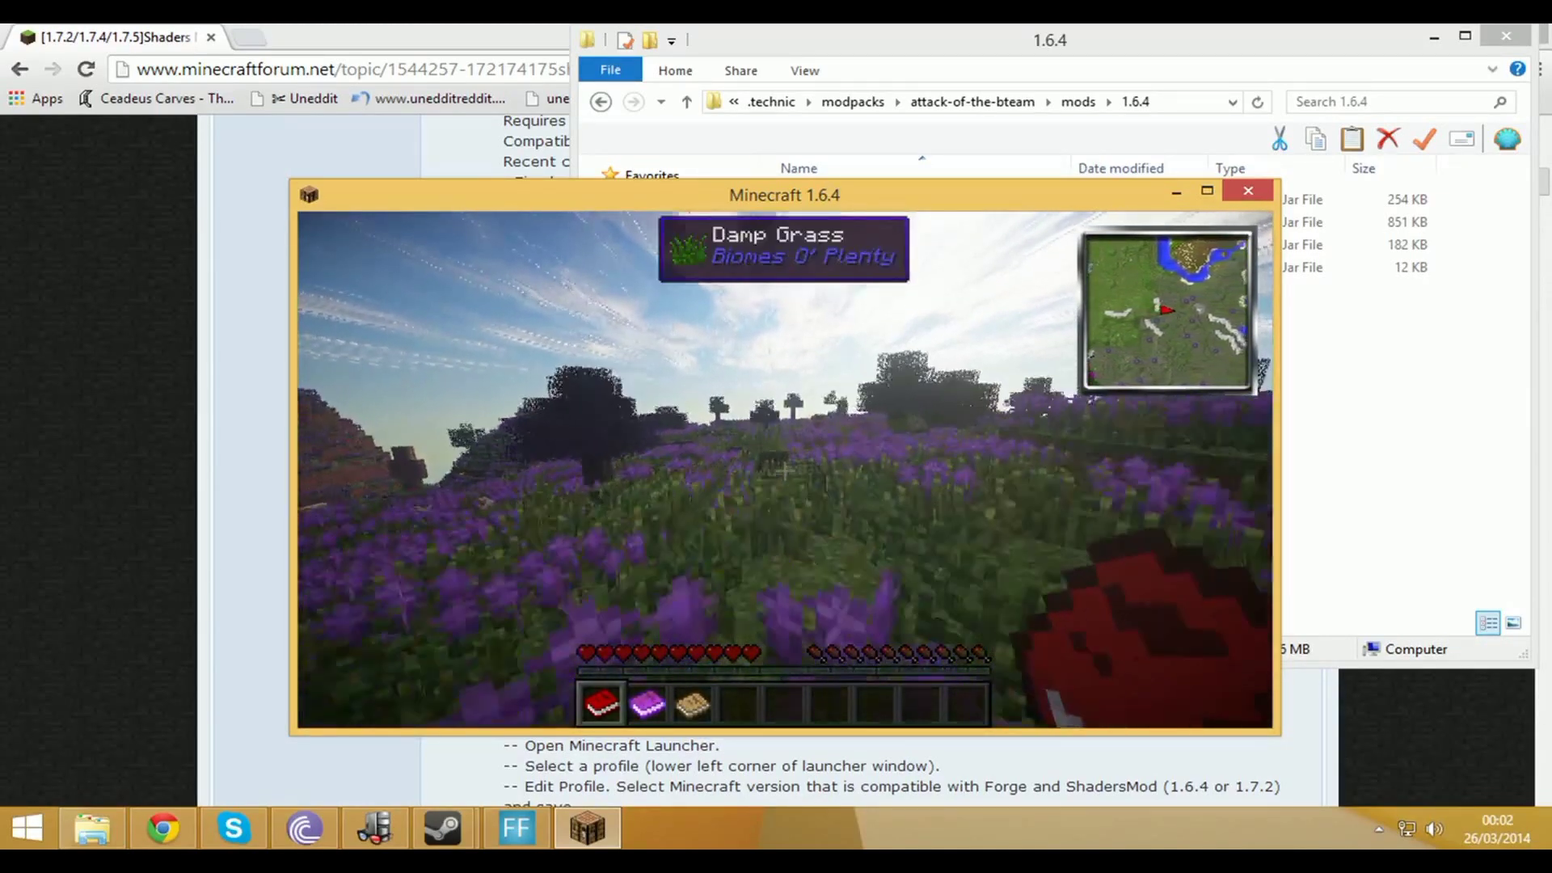